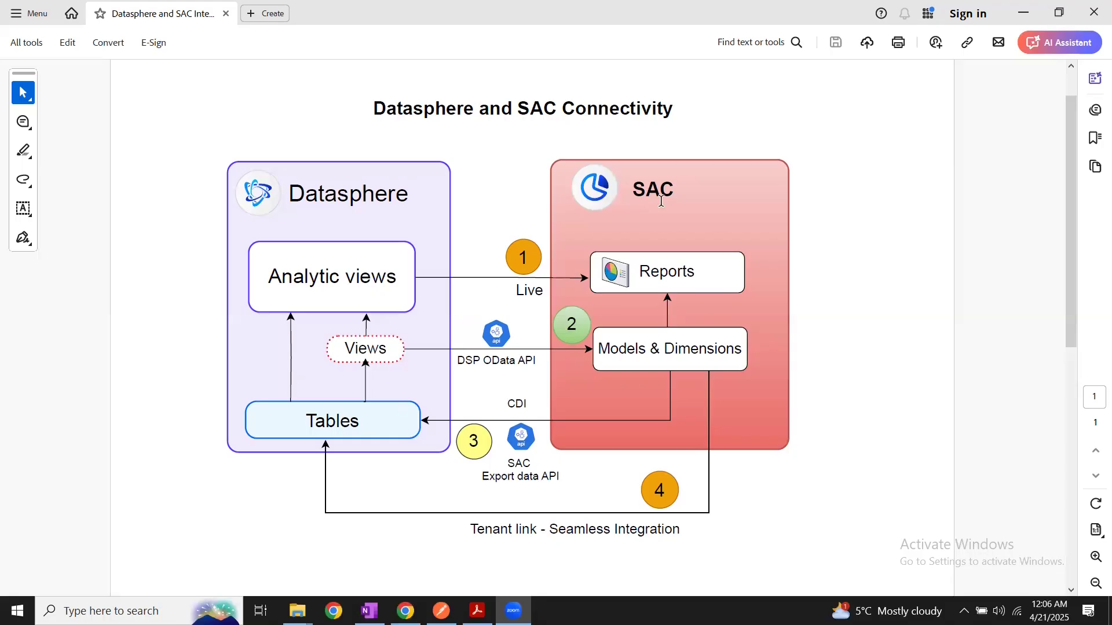
# Step: Switch to OneNote's DSP-SAC notes covering SAC planning to Datasphere OAuth and CDI setup
pyautogui.moveTo(404, 558)
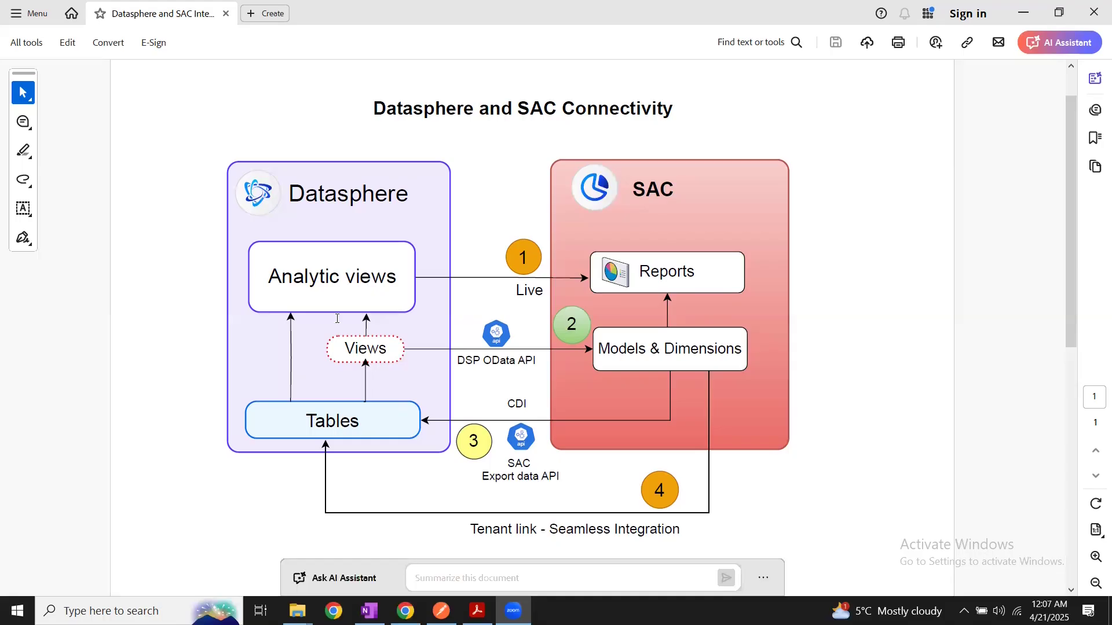
pyautogui.hotkey('alt', 'Tab')
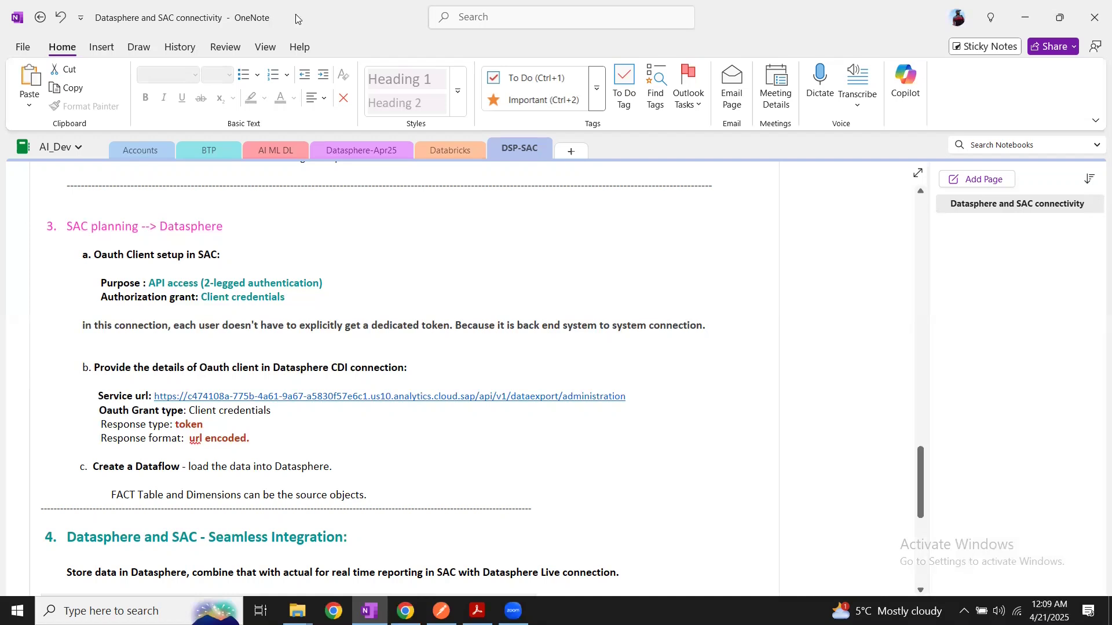
# Step: Discard the unsaved SAC model changes and go to System > Administration's App Integration page
pyautogui.hotkey('alt', 'Tab')
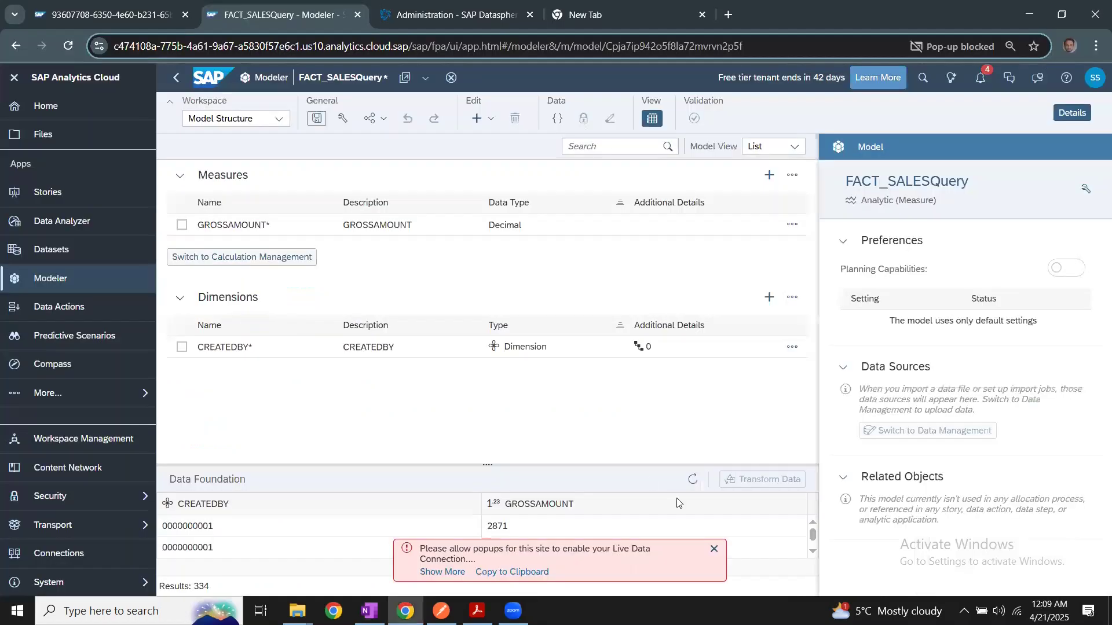
pyautogui.click(713, 549)
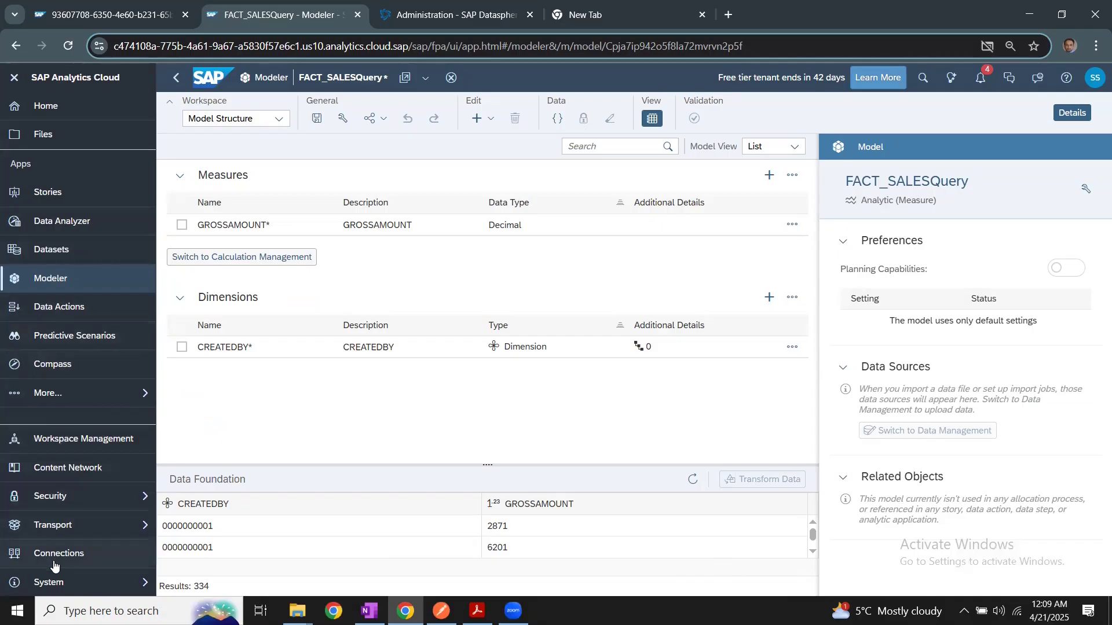
pyautogui.click(49, 582)
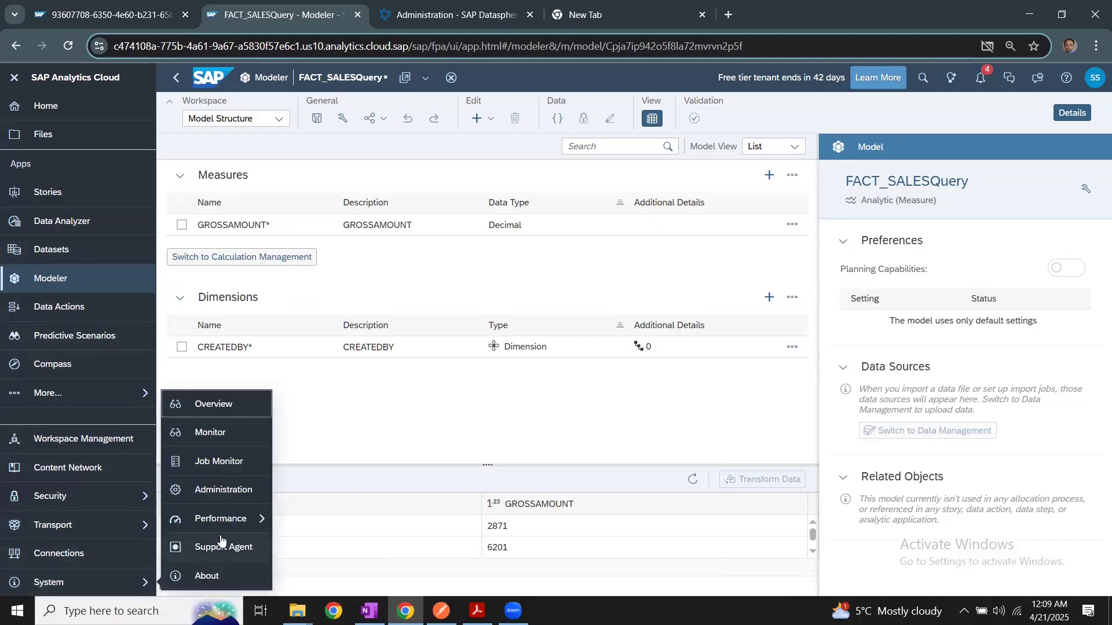
pyautogui.click(224, 489)
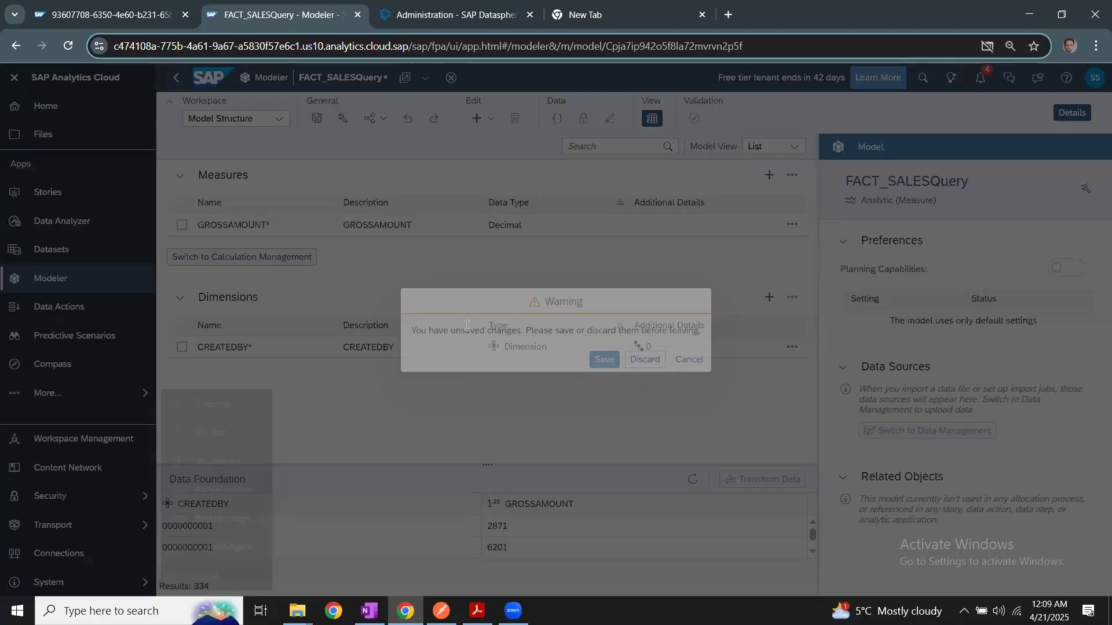
pyautogui.click(644, 359)
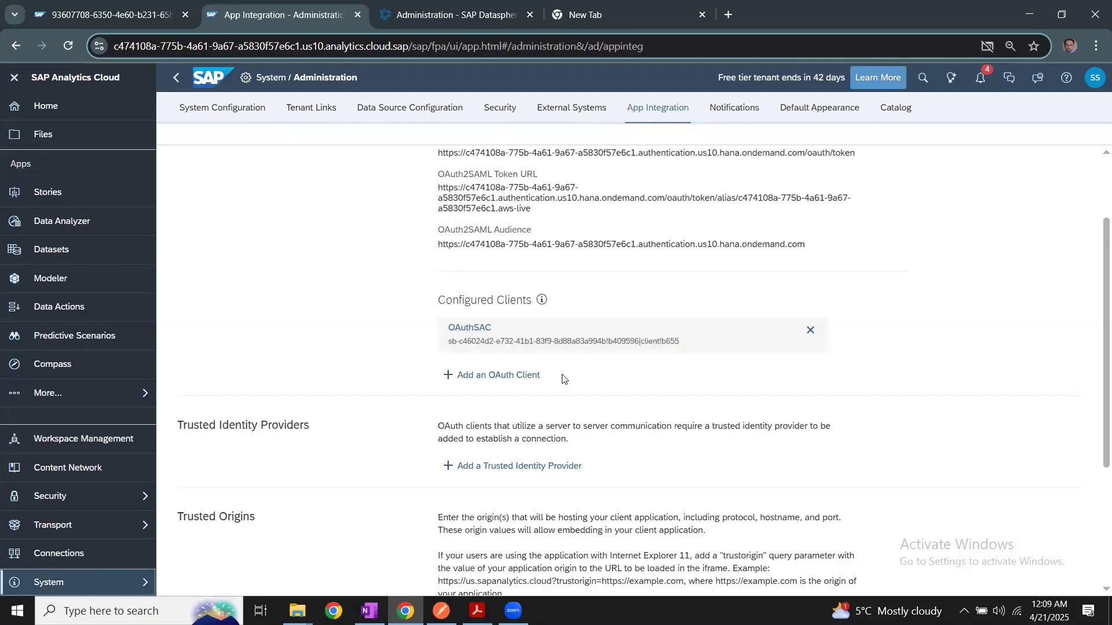
pyautogui.click(512, 376)
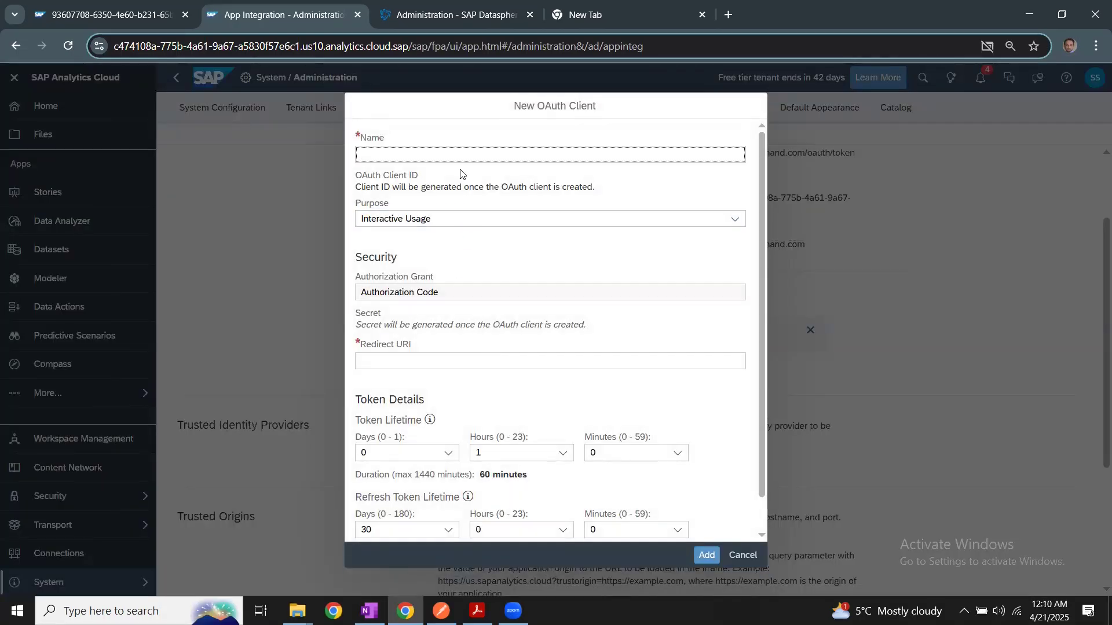
pyautogui.click(734, 218)
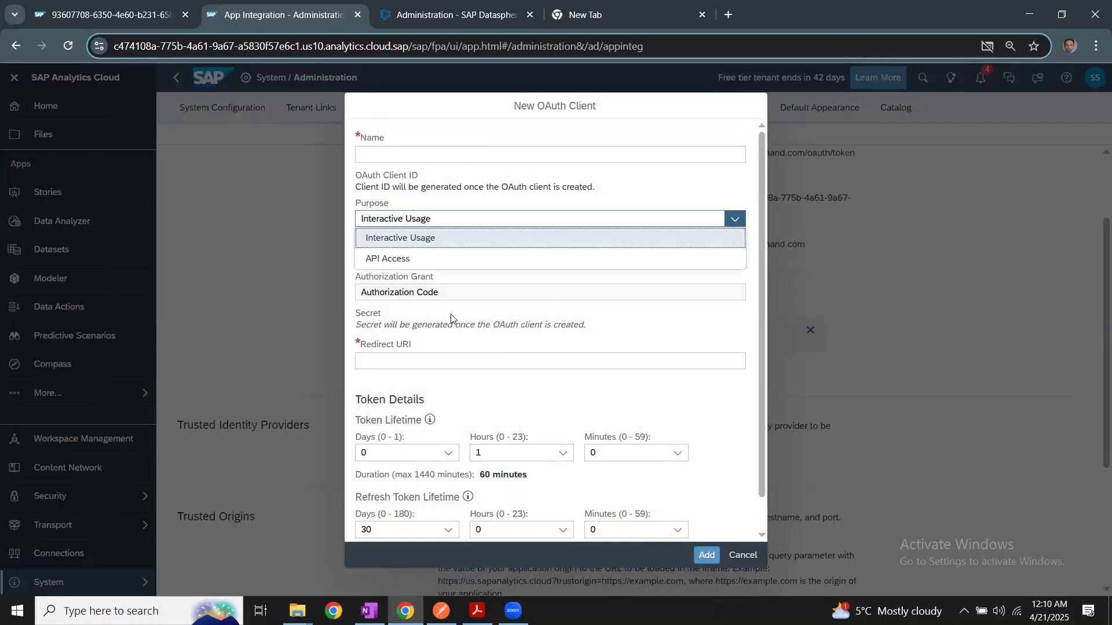
pyautogui.click(388, 260)
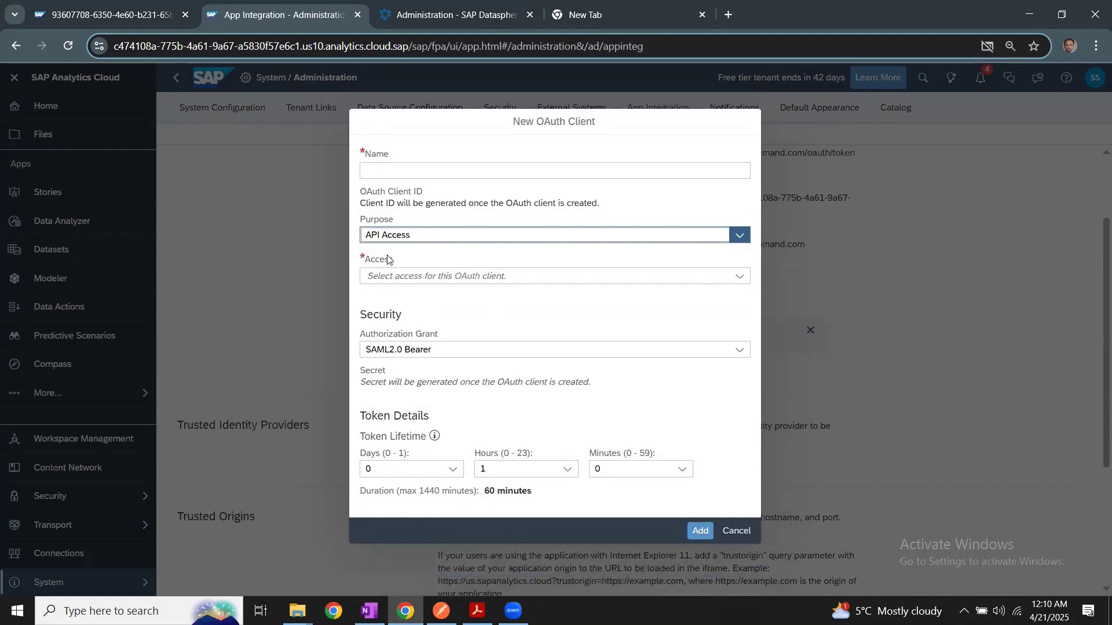
pyautogui.click(404, 283)
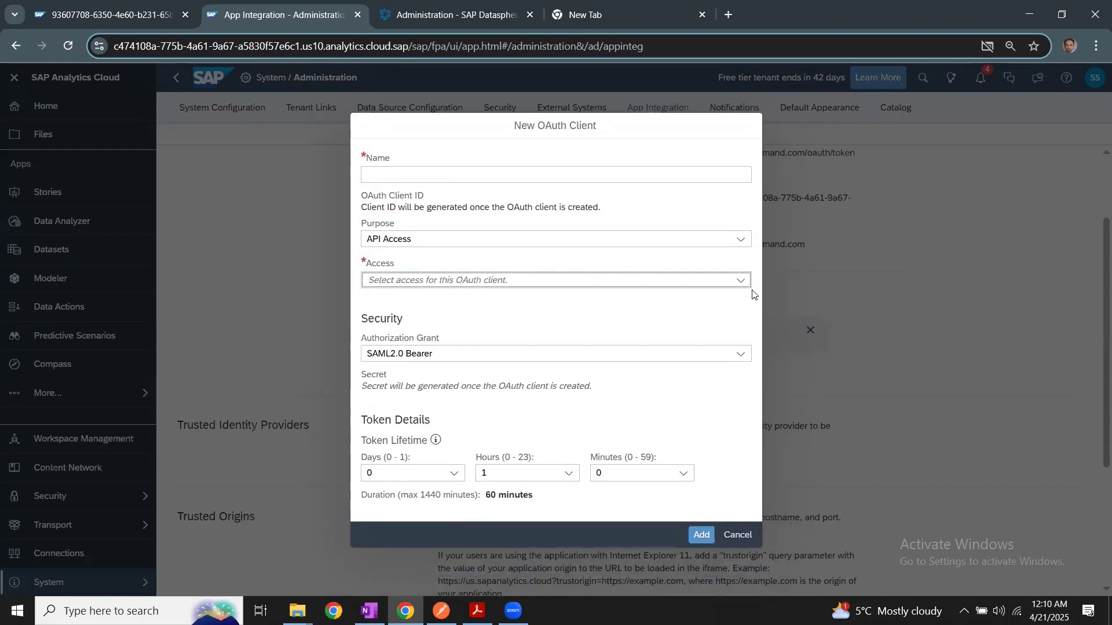
pyautogui.click(740, 280)
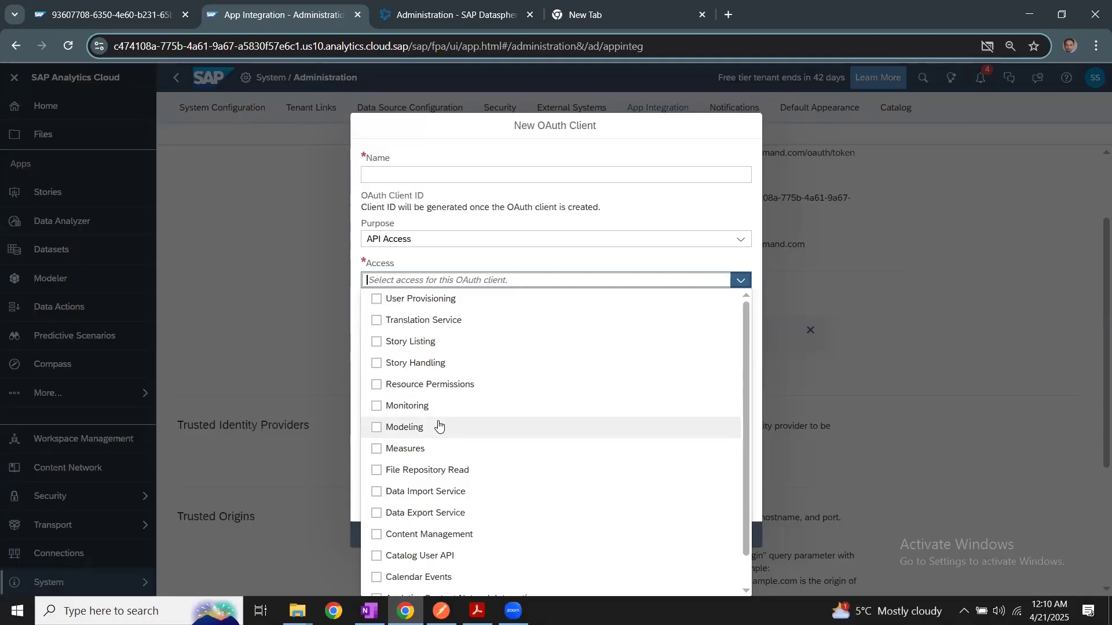
pyautogui.click(389, 515)
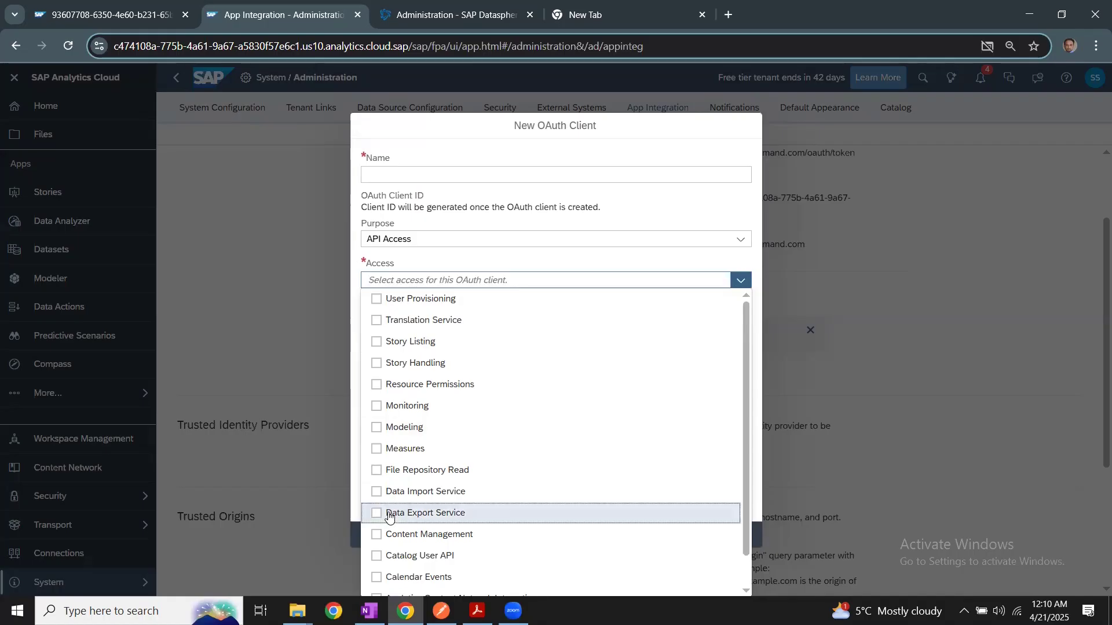
pyautogui.click(676, 256)
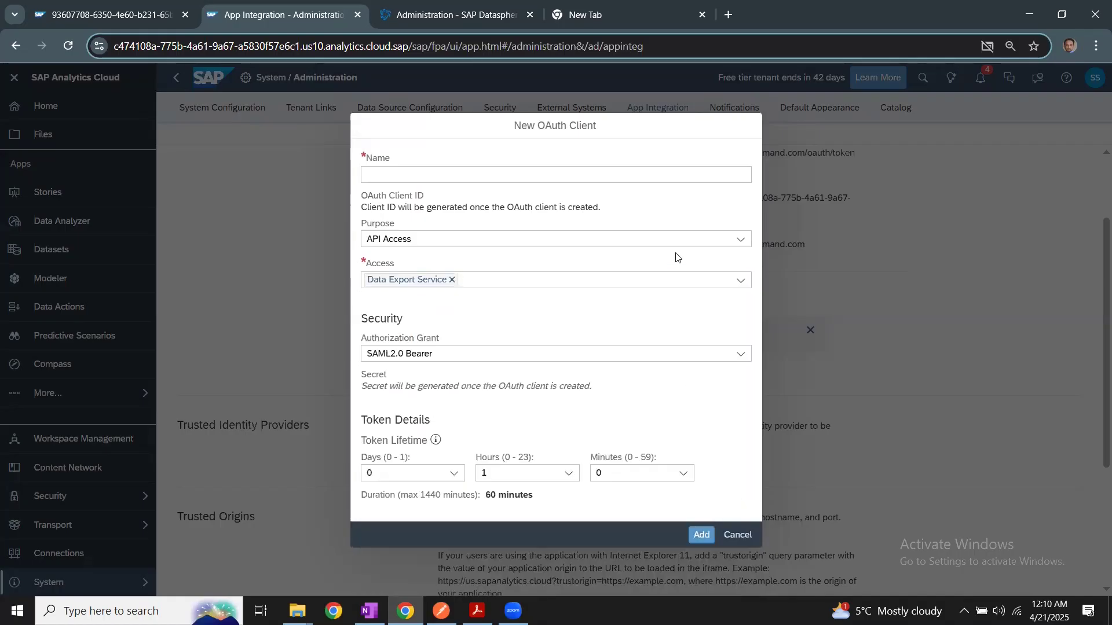
pyautogui.click(466, 180)
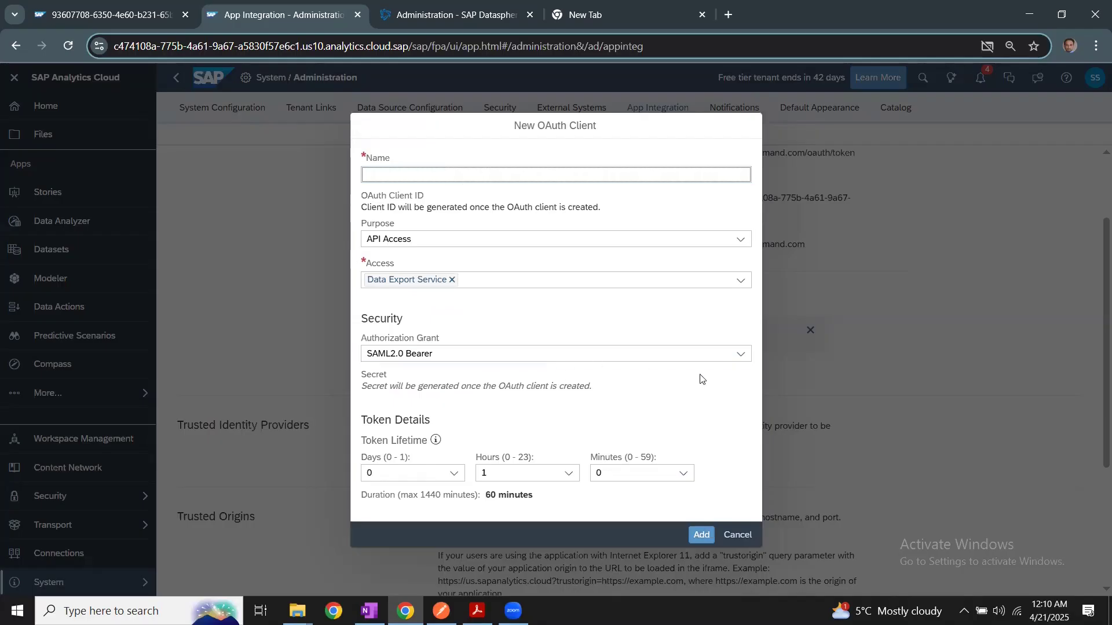
pyautogui.click(738, 354)
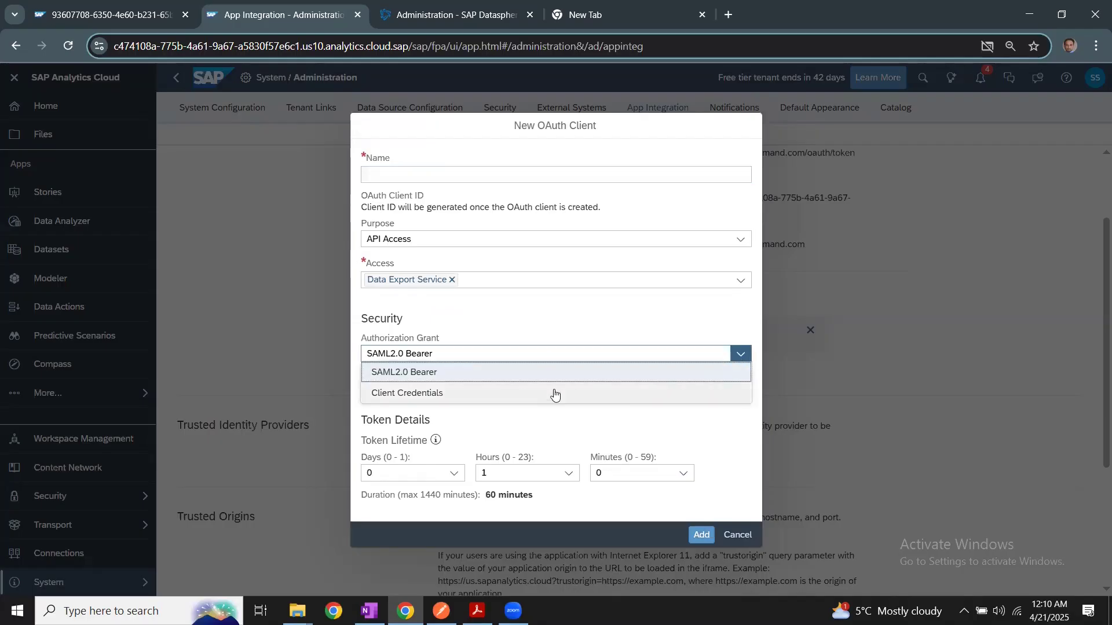
pyautogui.click(454, 396)
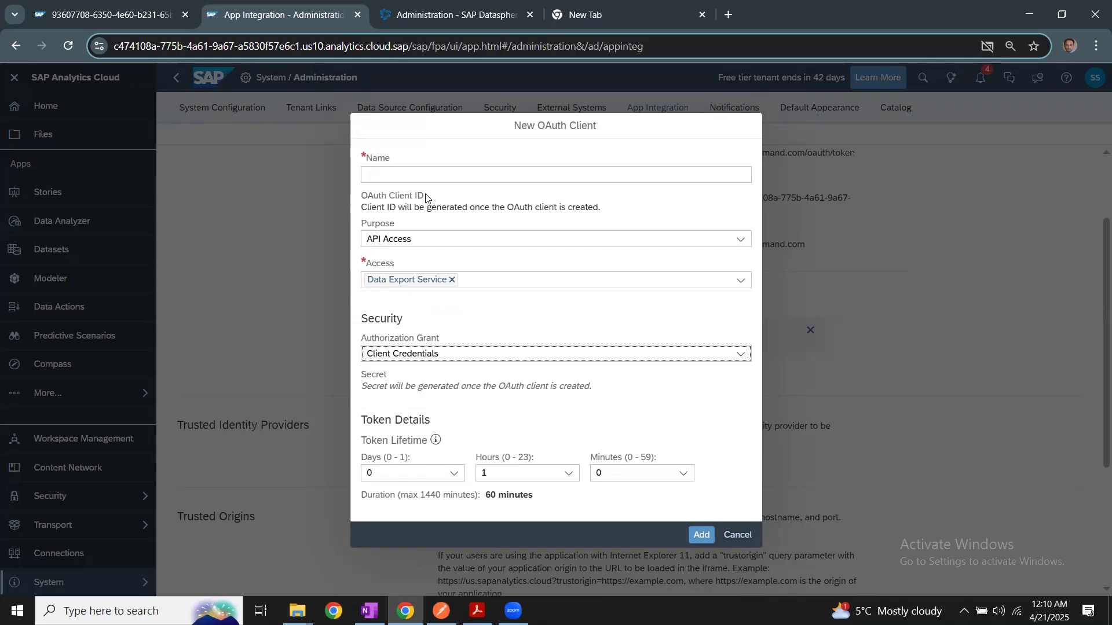
pyautogui.click(419, 171)
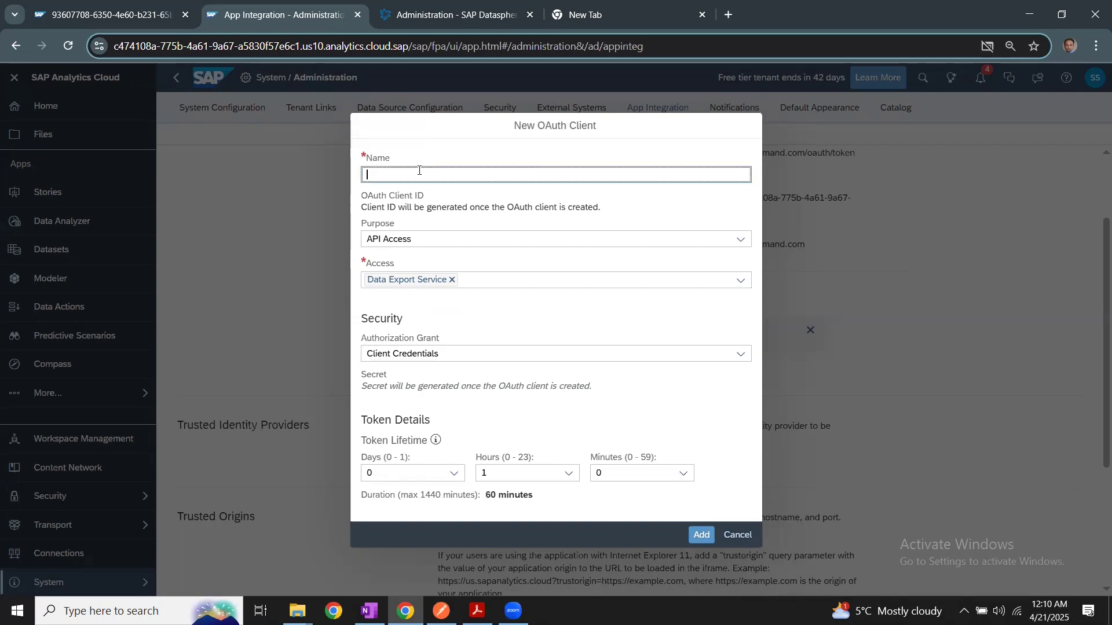
pyautogui.click(739, 535)
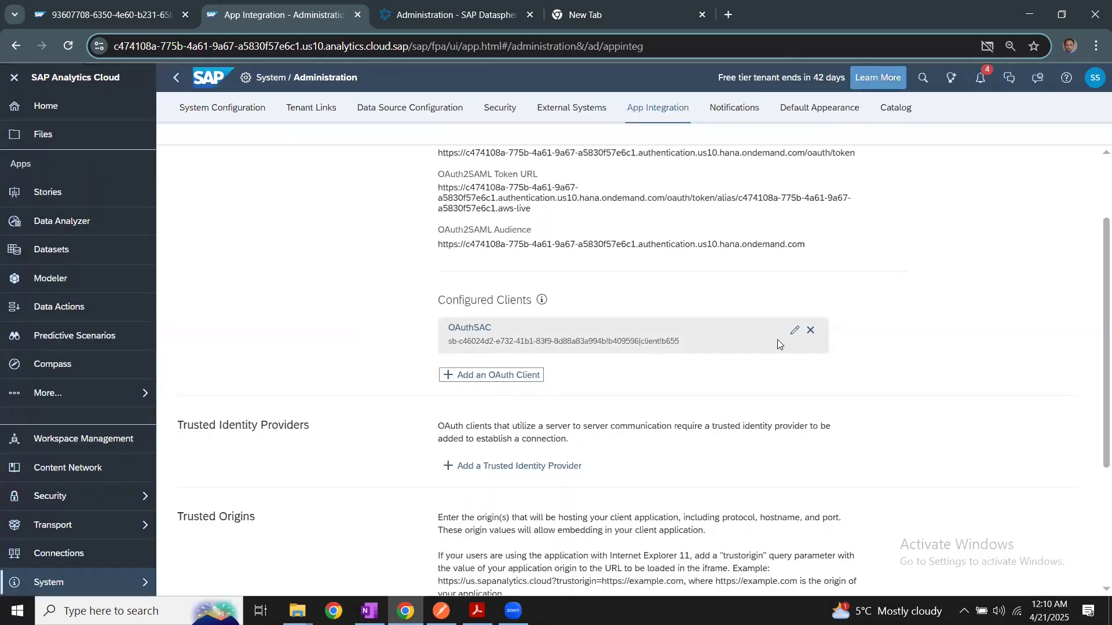
pyautogui.click(794, 330)
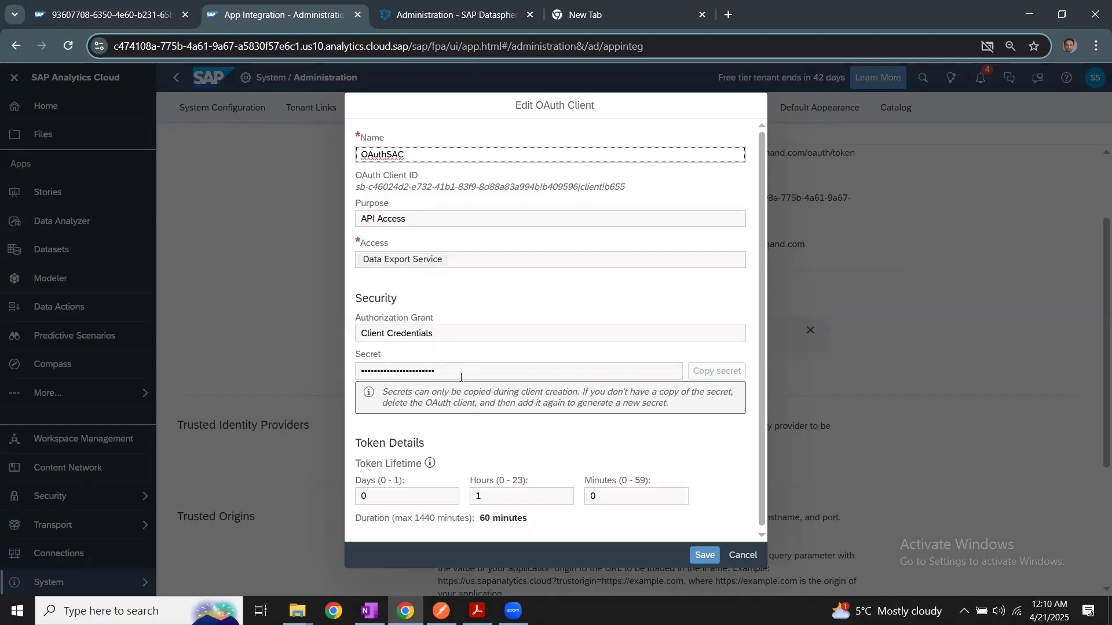
pyautogui.moveTo(637, 188); pyautogui.dragTo(461, 187)
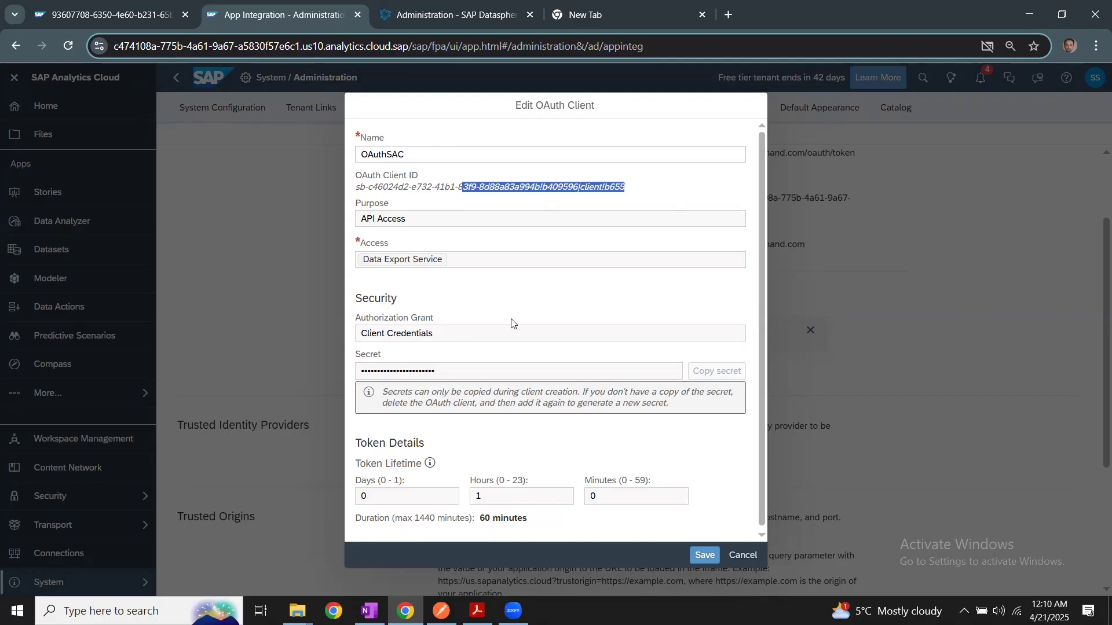
pyautogui.click(743, 555)
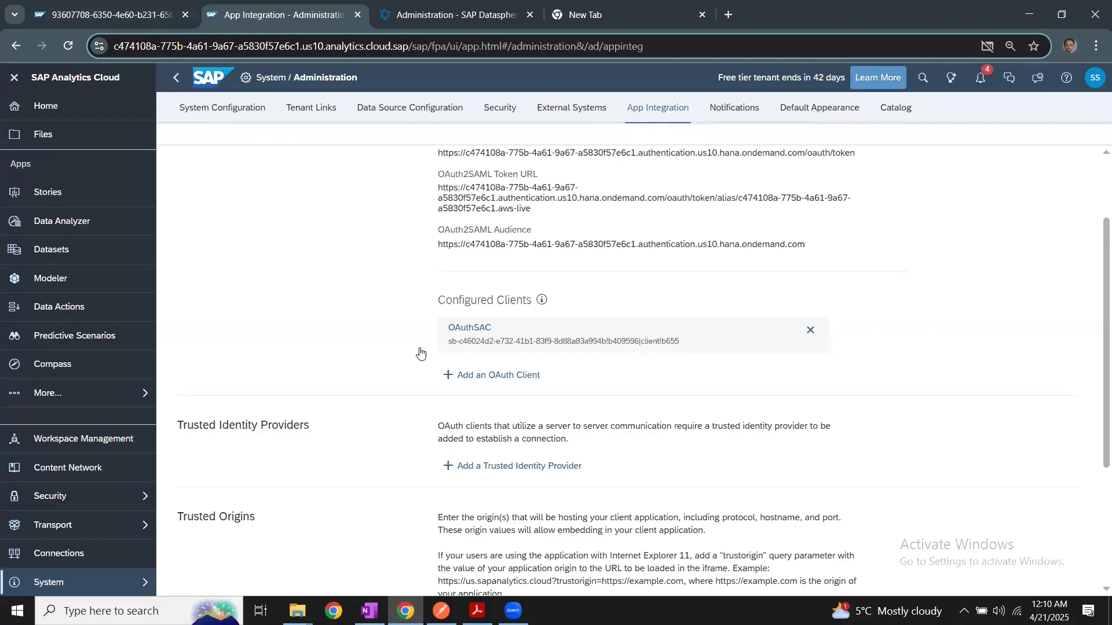
# Step: Open the READ Namespaces ID Provider (2 Legged) request in the SAC Export API workspace
pyautogui.hotkey('alt', 'Tab')
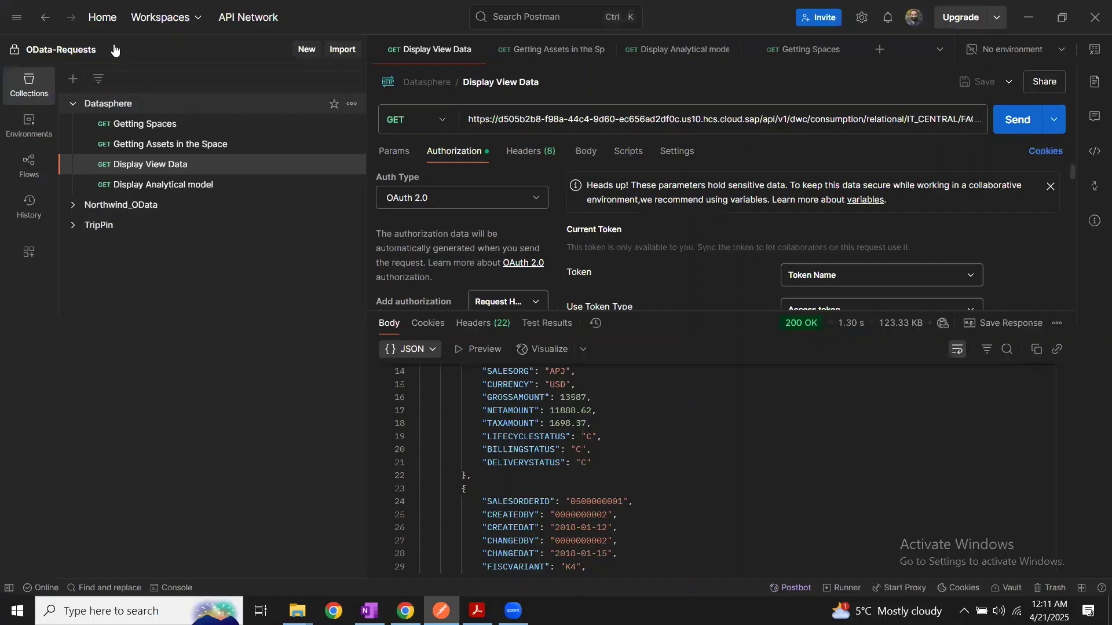
pyautogui.click(199, 23)
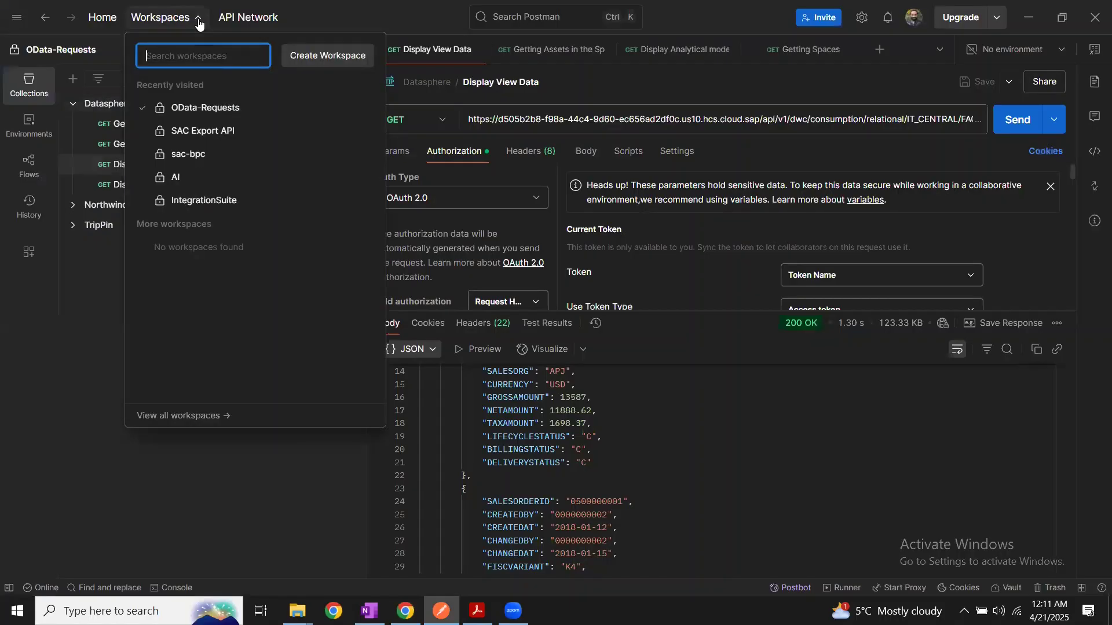
pyautogui.click(200, 134)
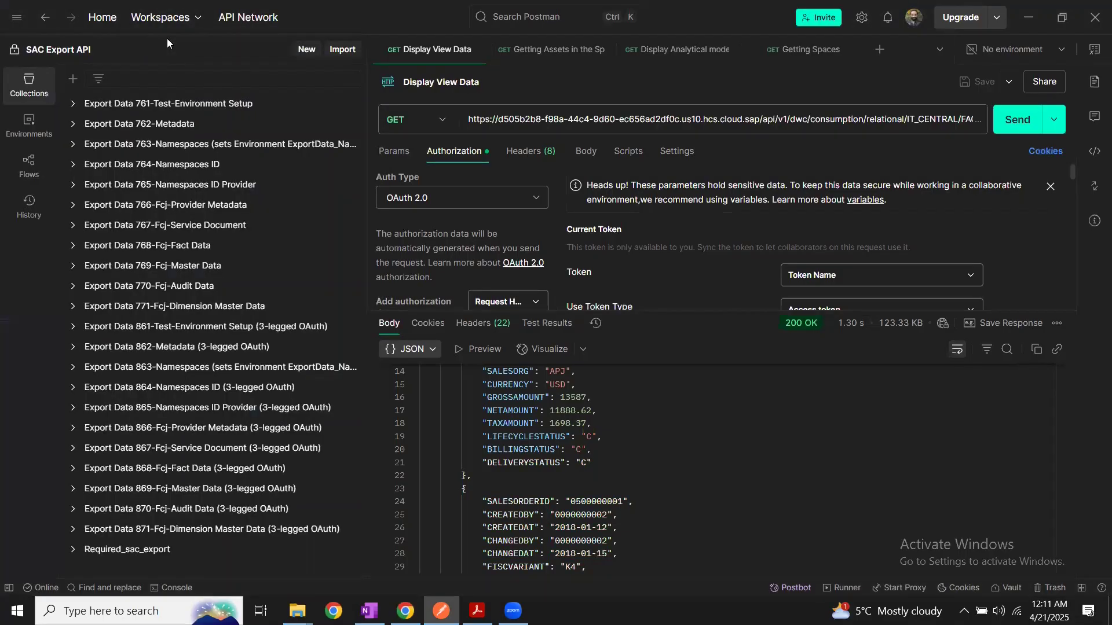
pyautogui.click(79, 556)
pyautogui.scroll(-2, 145, 549)
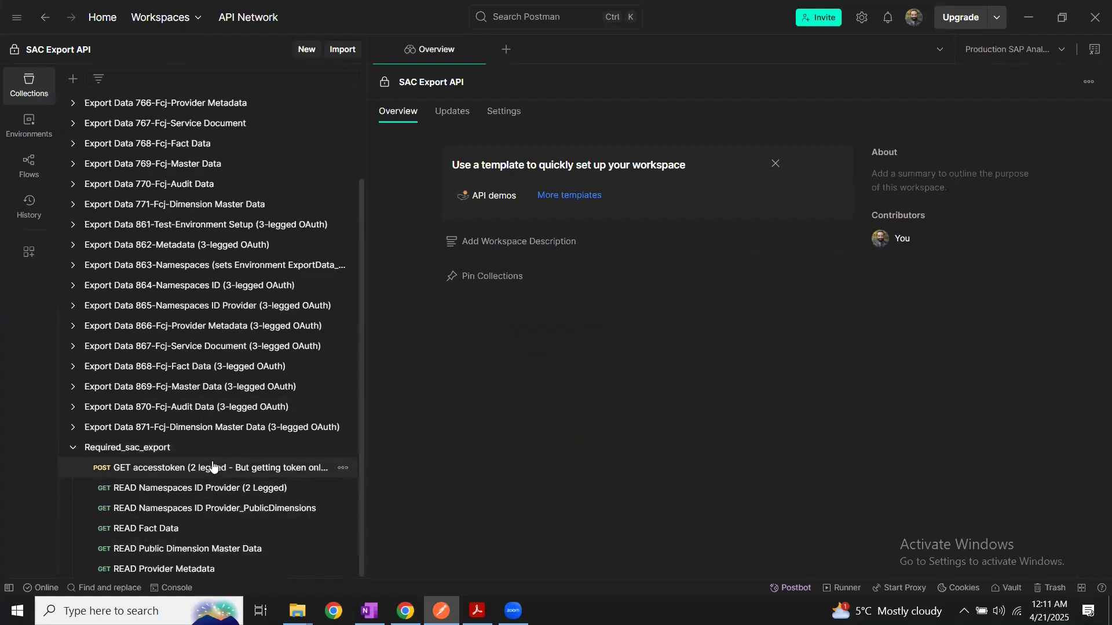
pyautogui.click(206, 493)
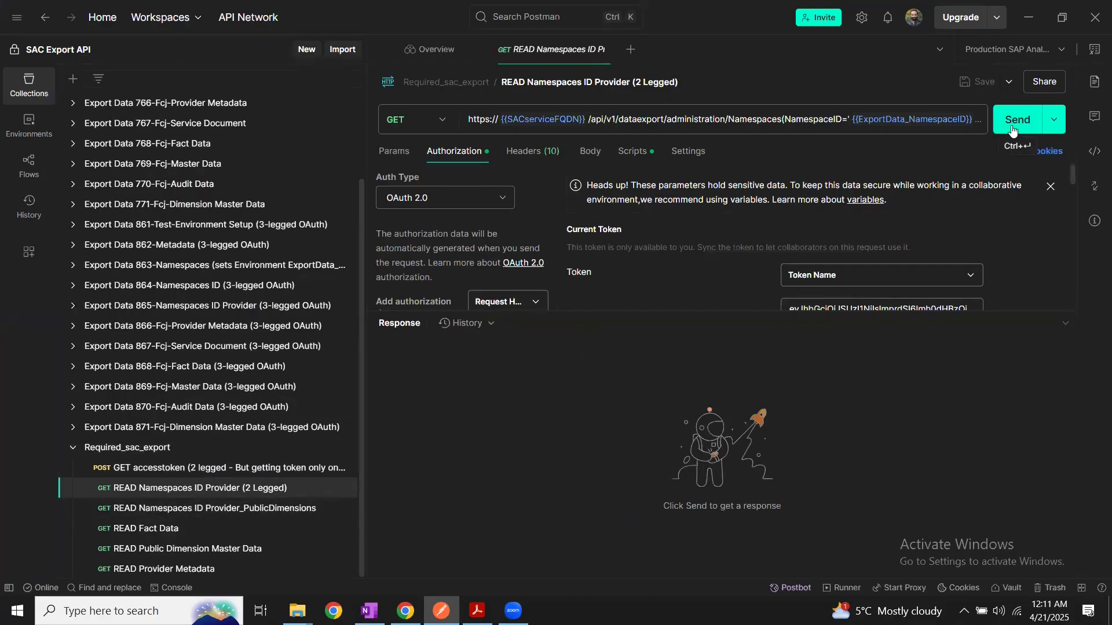
# Step: Fetch and apply a new OAuth access token, then send the request
pyautogui.scroll(-10, 667, 193)
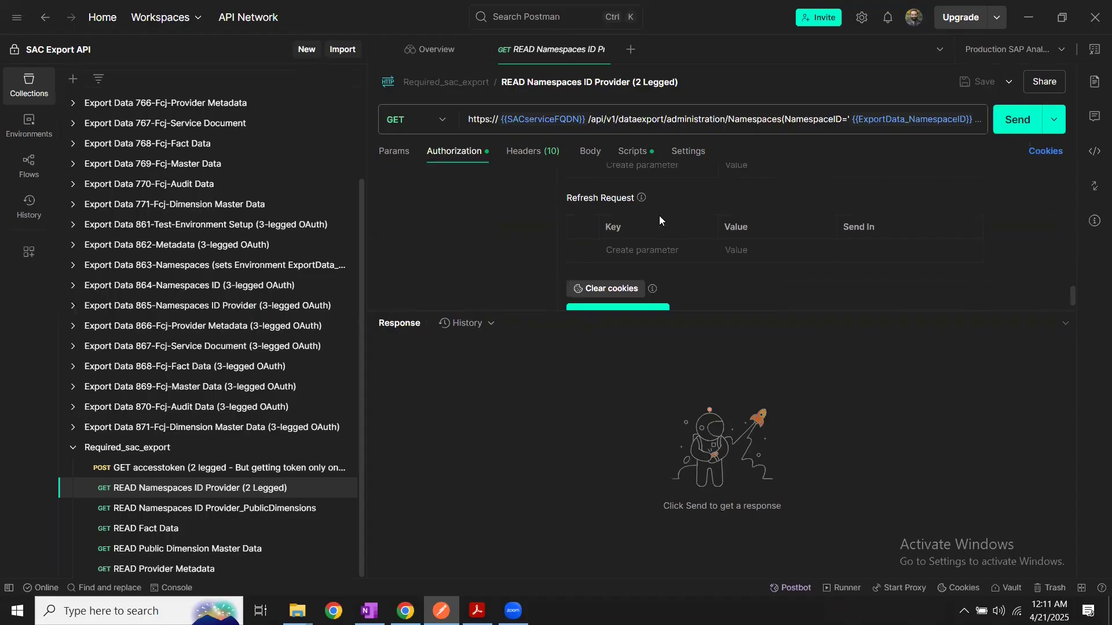
pyautogui.scroll(-1, 659, 215)
pyautogui.click(625, 297)
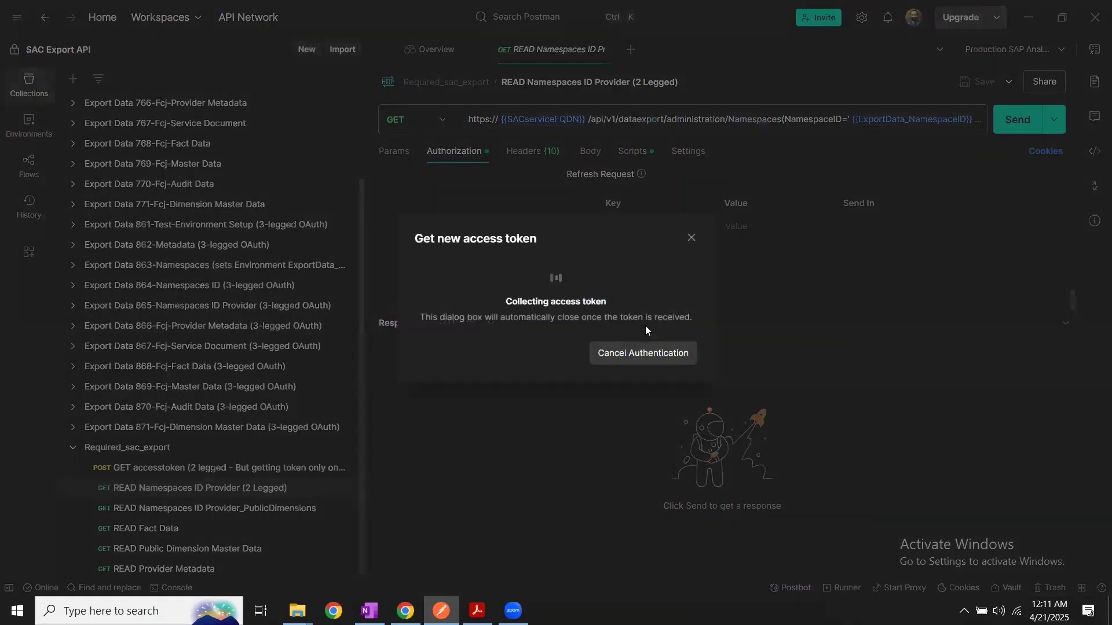
pyautogui.click(671, 354)
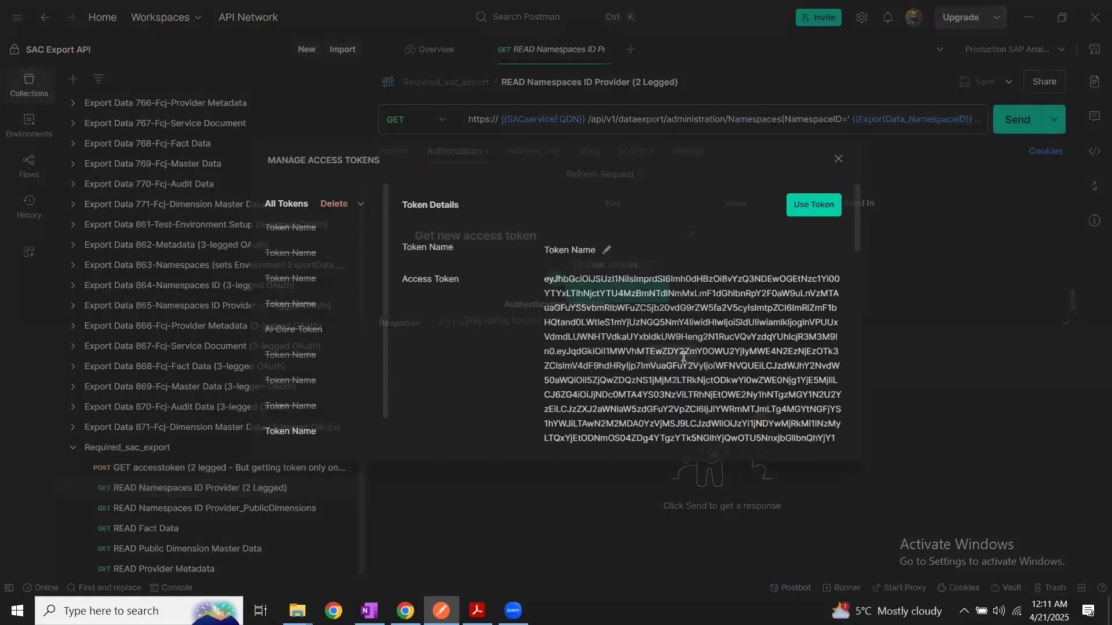
pyautogui.click(795, 209)
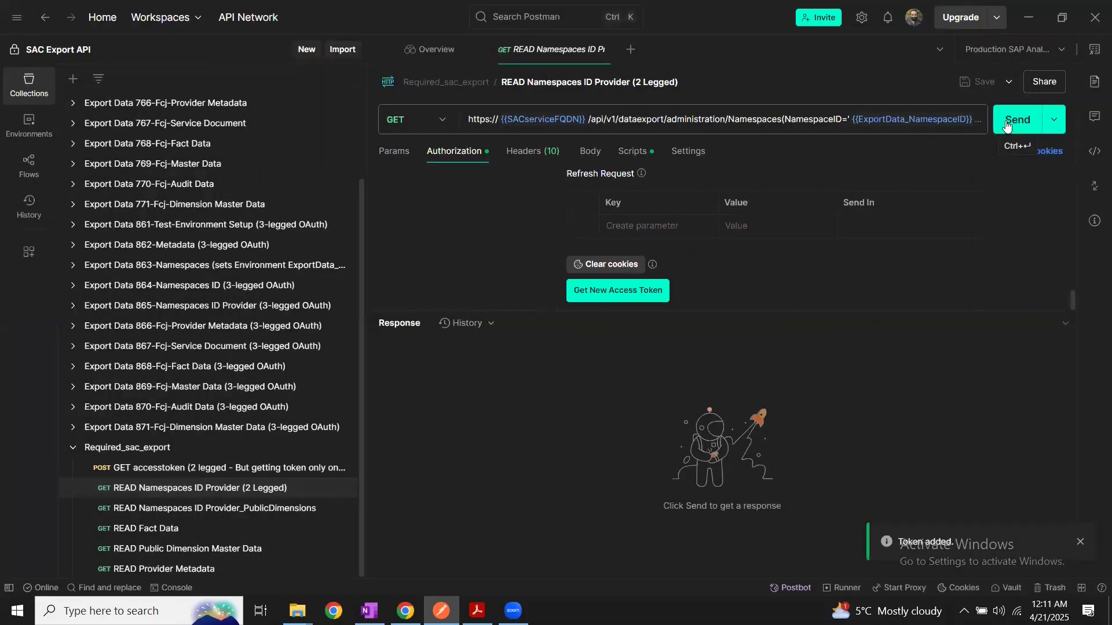
pyautogui.click(1007, 124)
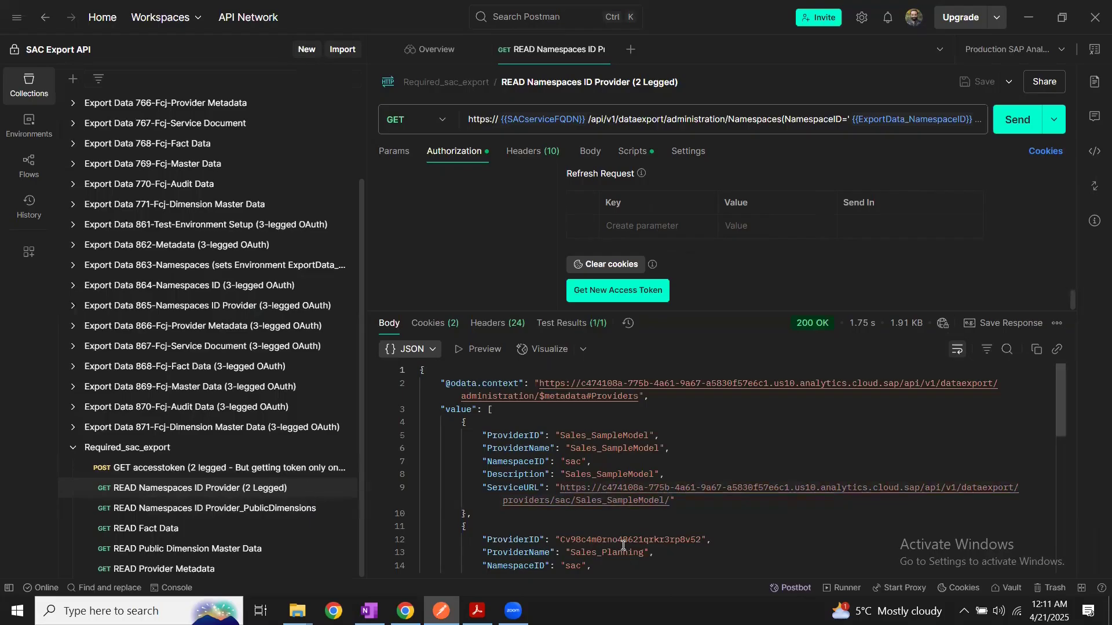
# Step: Select Sales_Planning in the provider response, open READ Fact Data, then return to Datasphere
pyautogui.scroll(-2, 621, 552)
pyautogui.scroll(2, 622, 552)
pyautogui.scroll(-3, 621, 487)
pyautogui.scroll(-2, 667, 488)
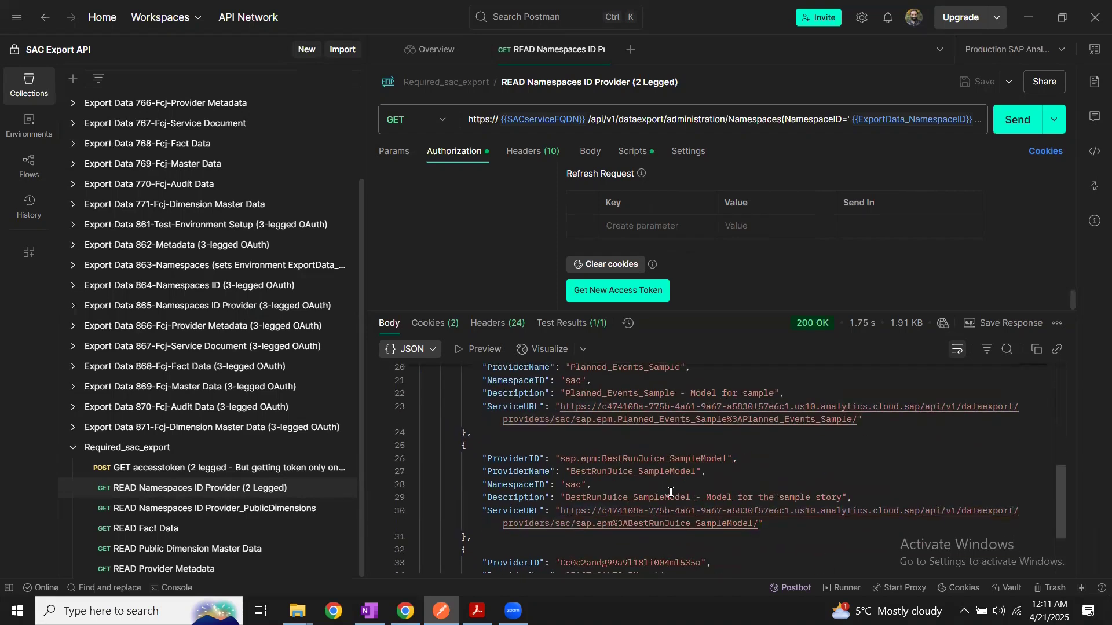
pyautogui.scroll(-2, 667, 488)
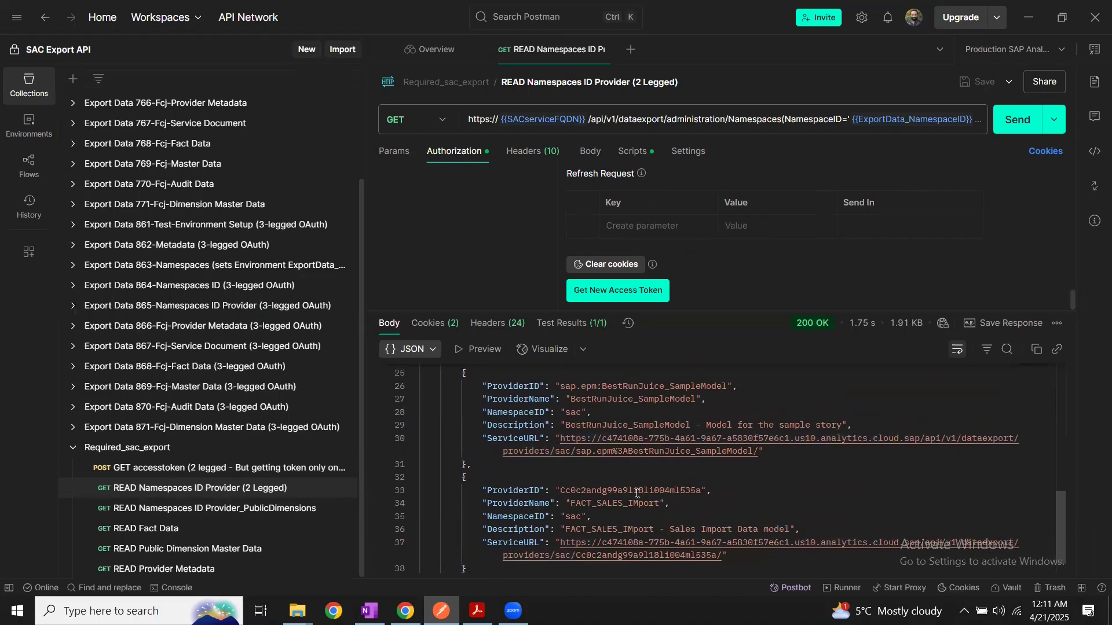
pyautogui.scroll(-1, 653, 511)
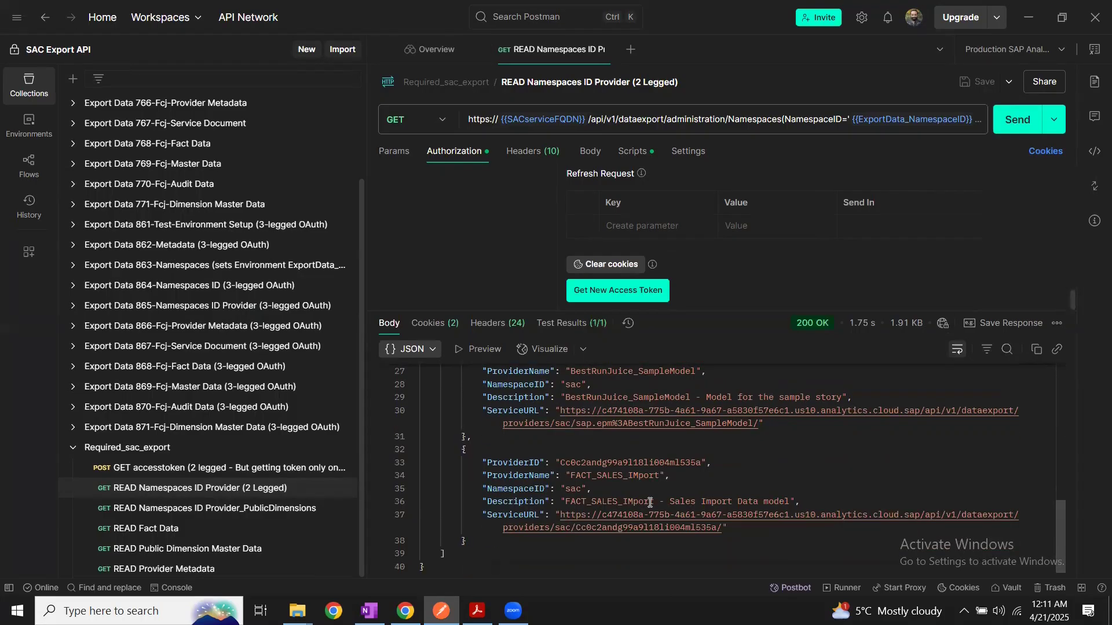
pyautogui.scroll(3, 650, 503)
pyautogui.scroll(1, 678, 469)
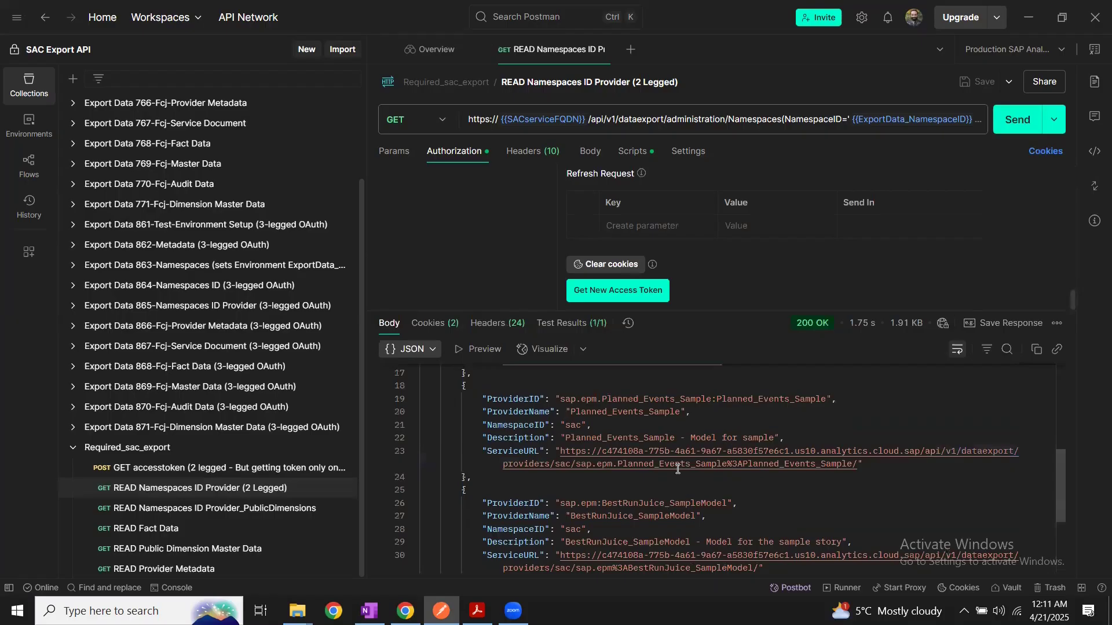
pyautogui.scroll(2, 678, 469)
pyautogui.scroll(1, 678, 469)
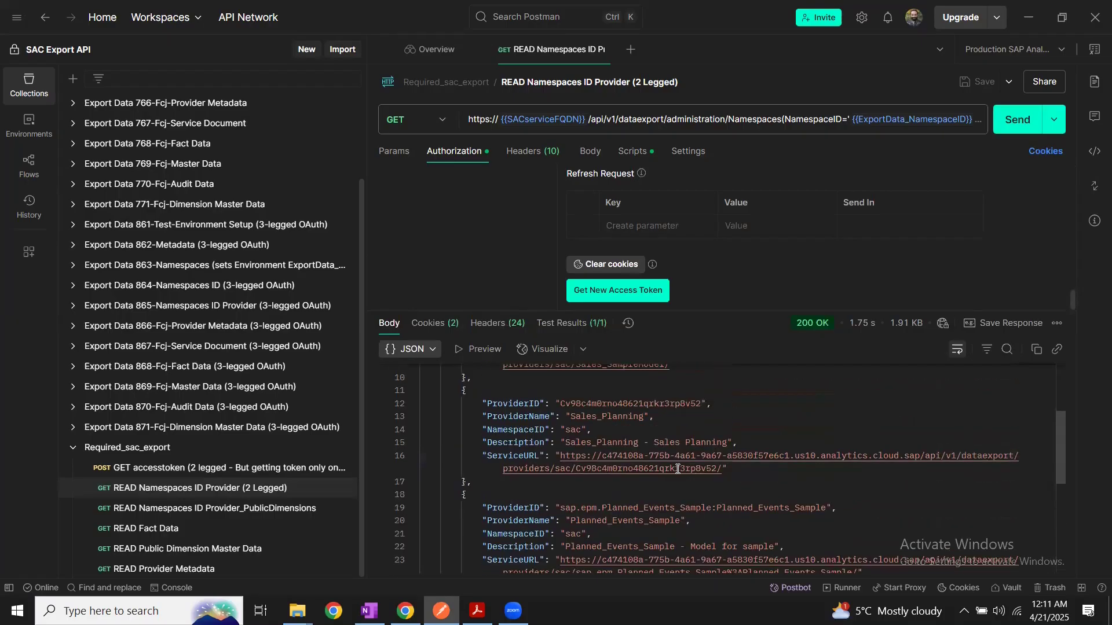
pyautogui.doubleClick(644, 418)
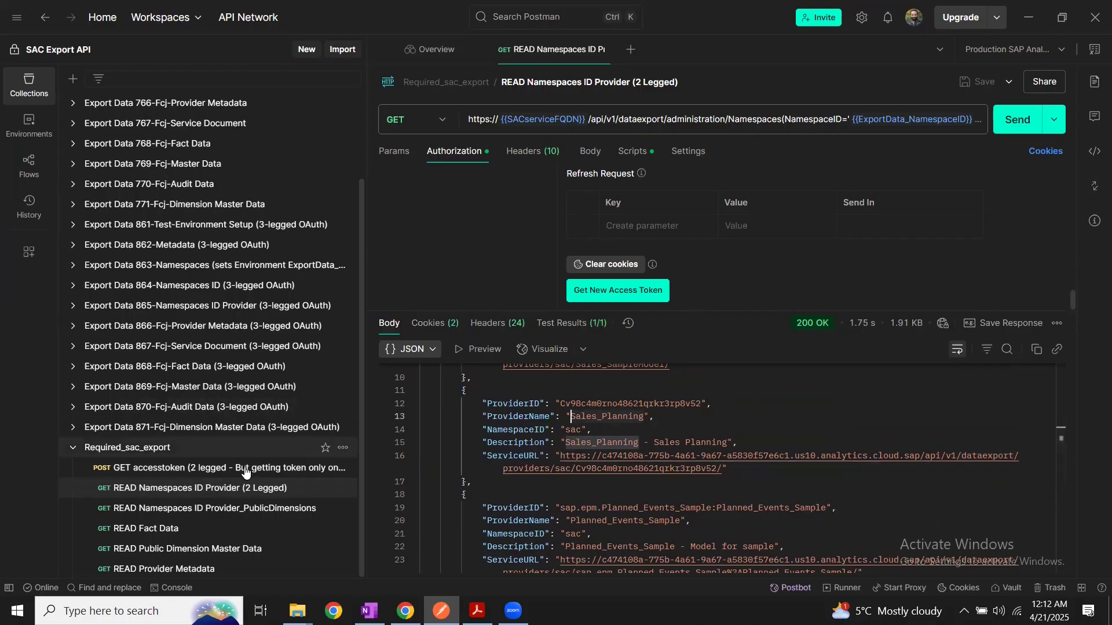
pyautogui.click(172, 530)
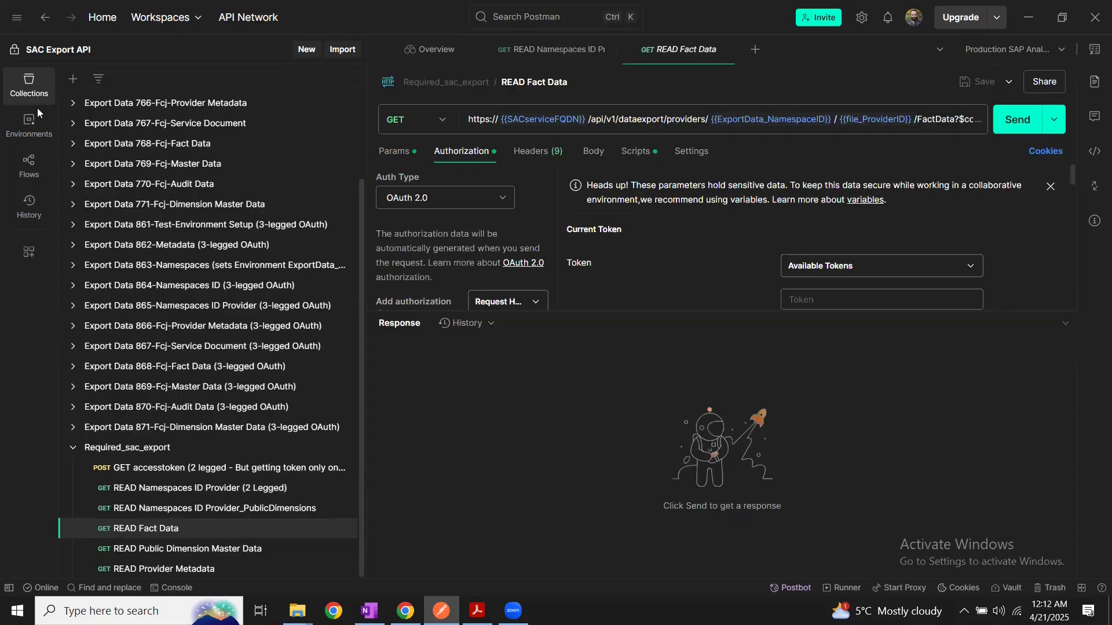
pyautogui.hotkey('alt', 'Tab')
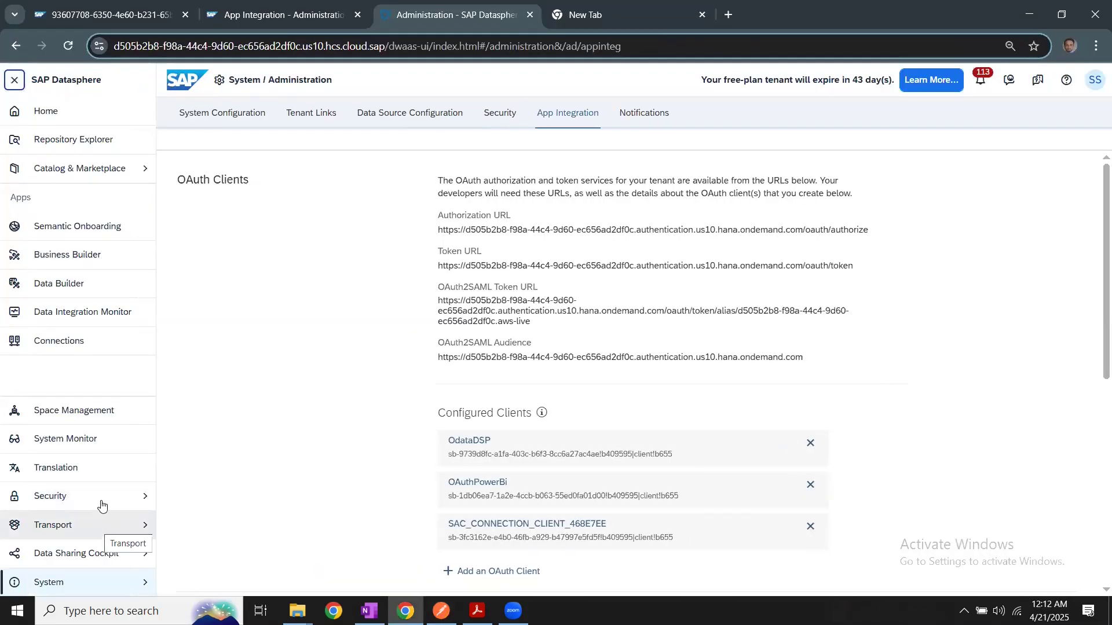
# Step: From IT_CENTRAL Connections, create a connection, search 'clou' and choose Cloud Data Integration
pyautogui.click(55, 340)
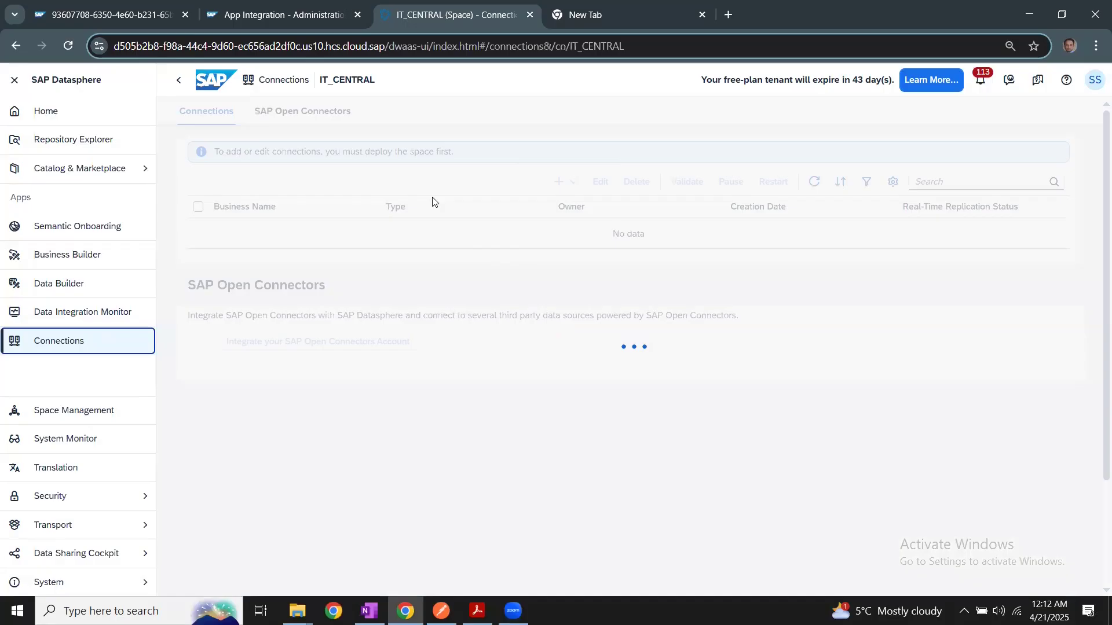
pyautogui.click(577, 164)
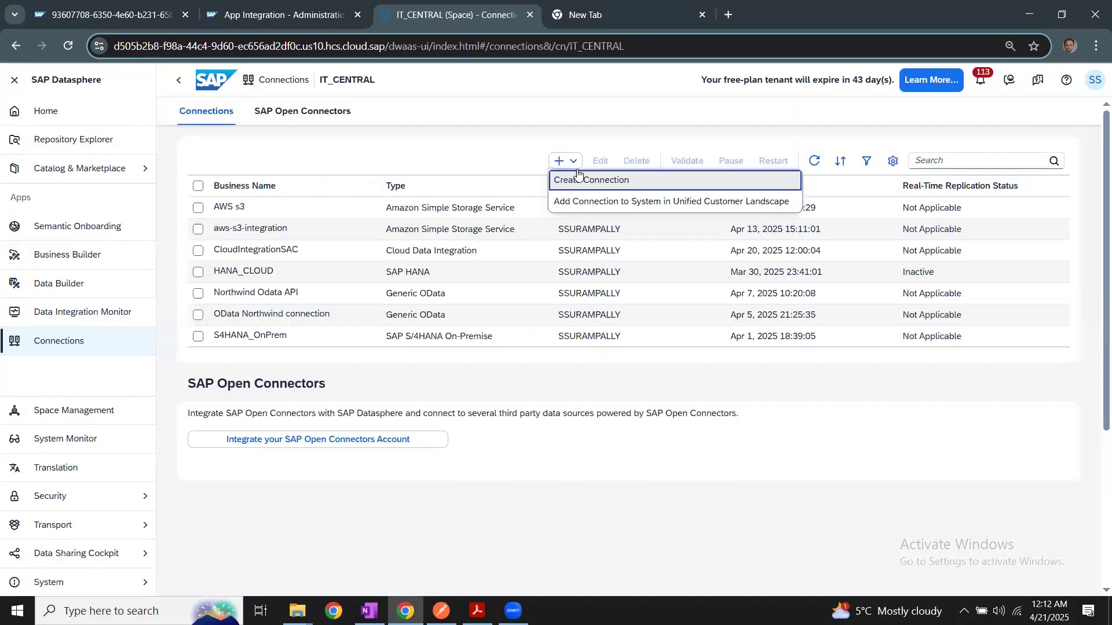
pyautogui.click(577, 177)
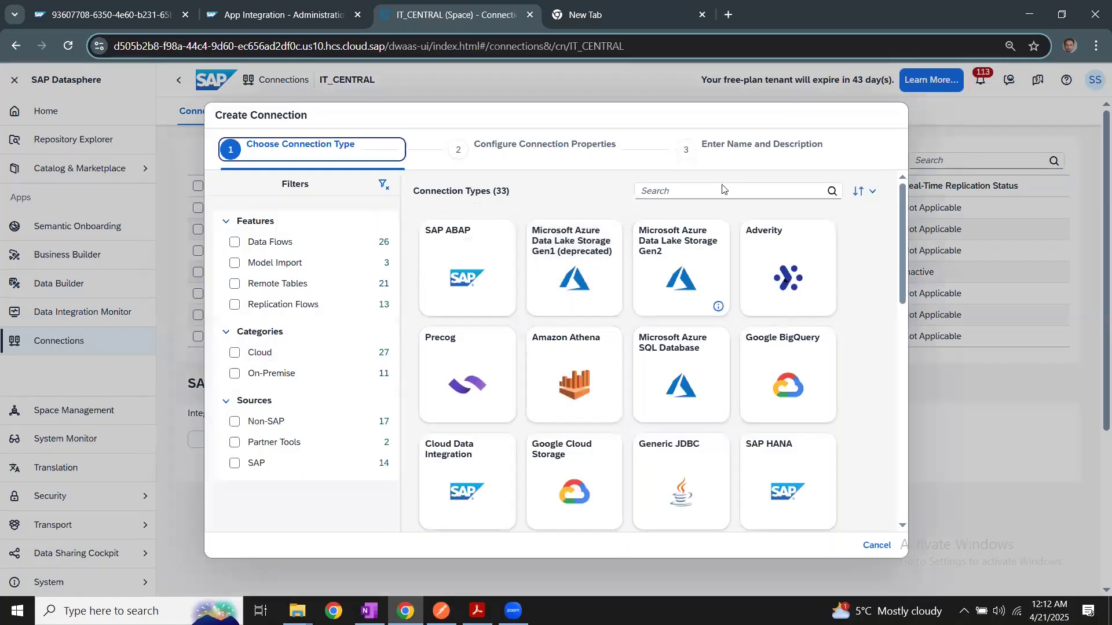
pyautogui.click(723, 185)
pyautogui.write('cloud')
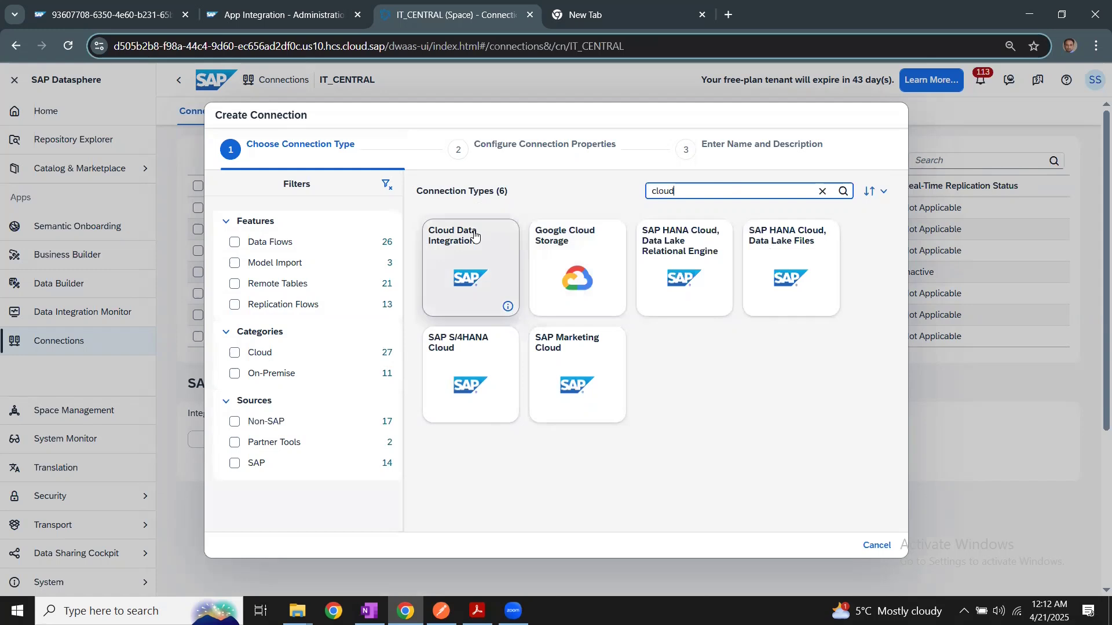
pyautogui.click(509, 290)
pyautogui.click(513, 289)
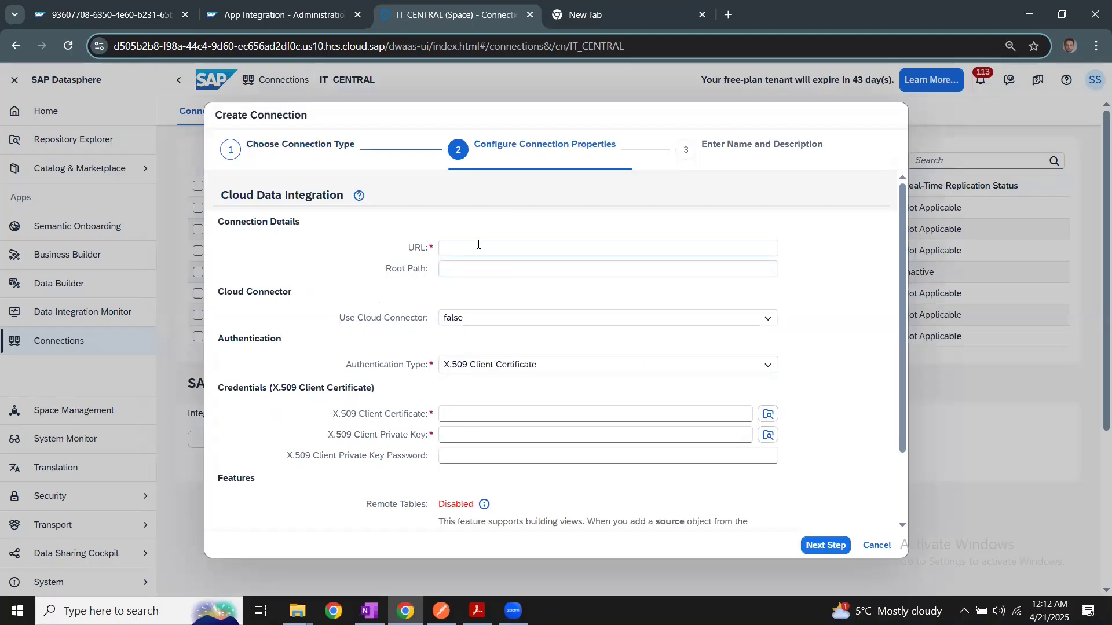
# Step: Set the authentication type to OAuth 2.0, leaving Cloud Connector switched off
pyautogui.click(479, 246)
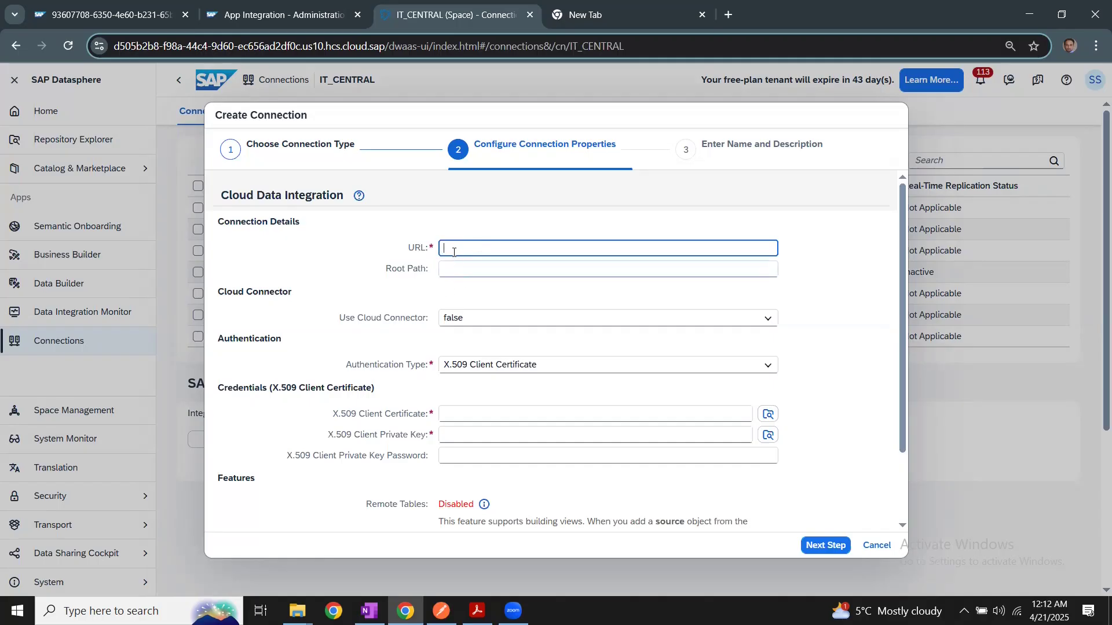
pyautogui.click(528, 323)
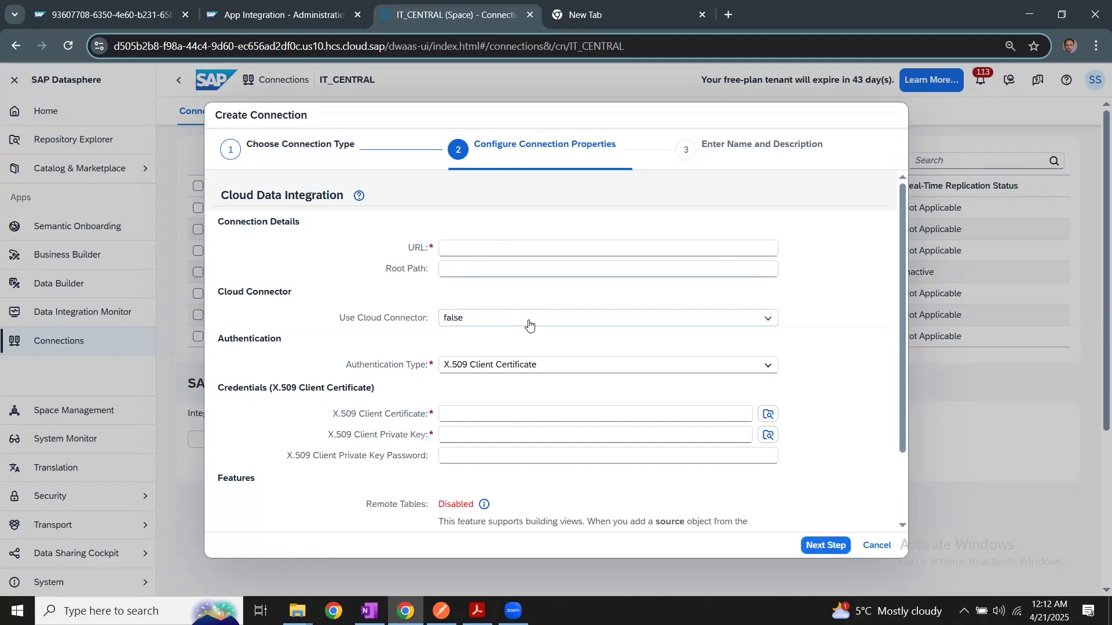
pyautogui.click(461, 339)
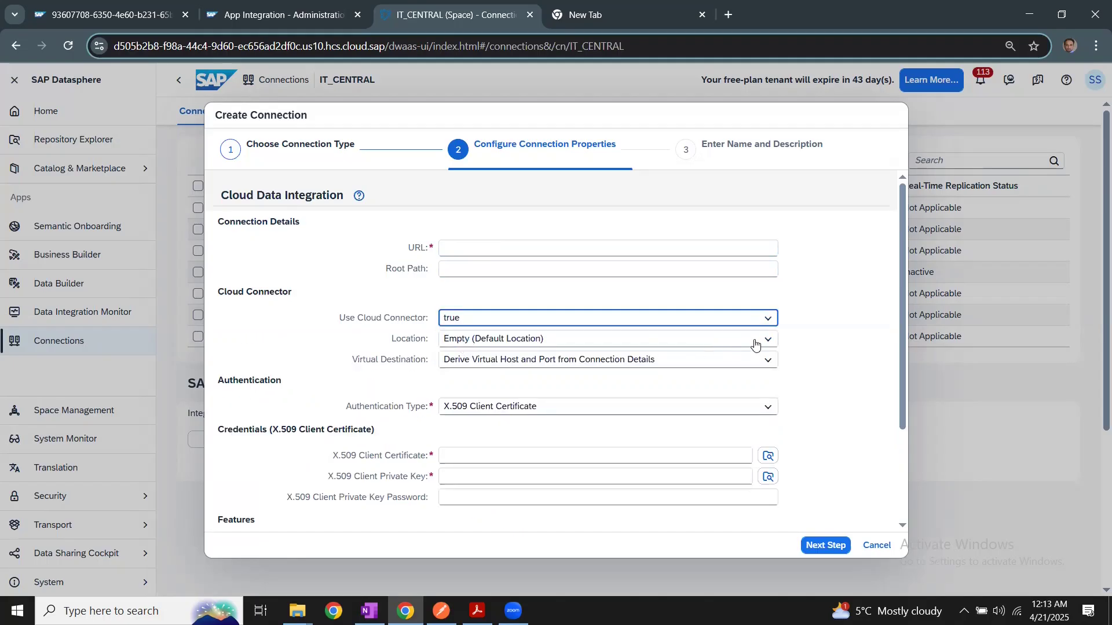
pyautogui.click(765, 341)
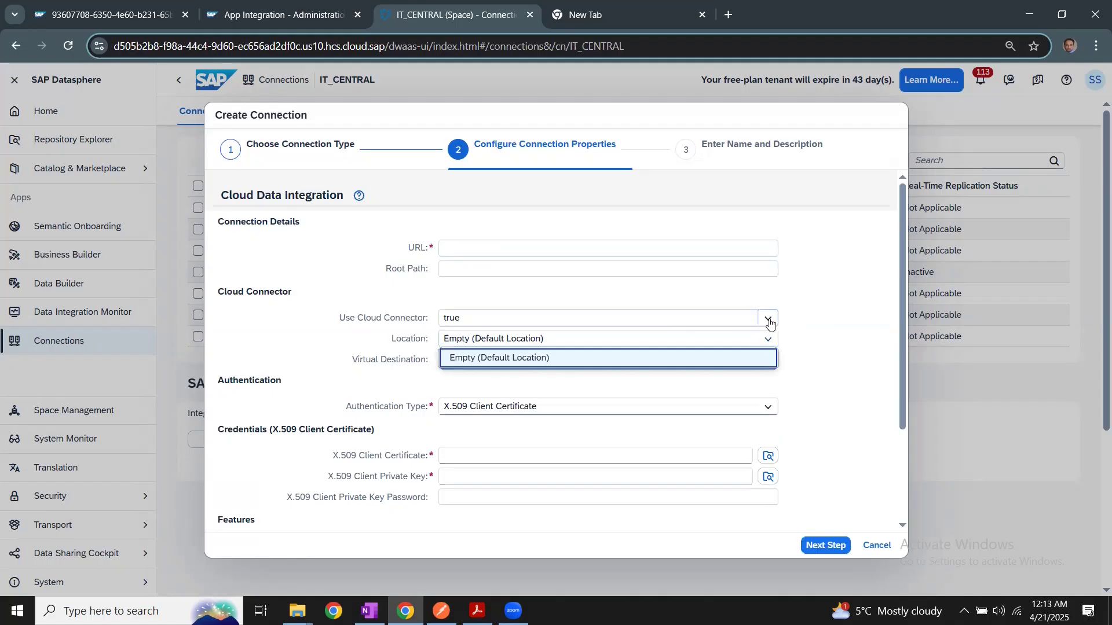
pyautogui.click(767, 318)
pyautogui.click(545, 359)
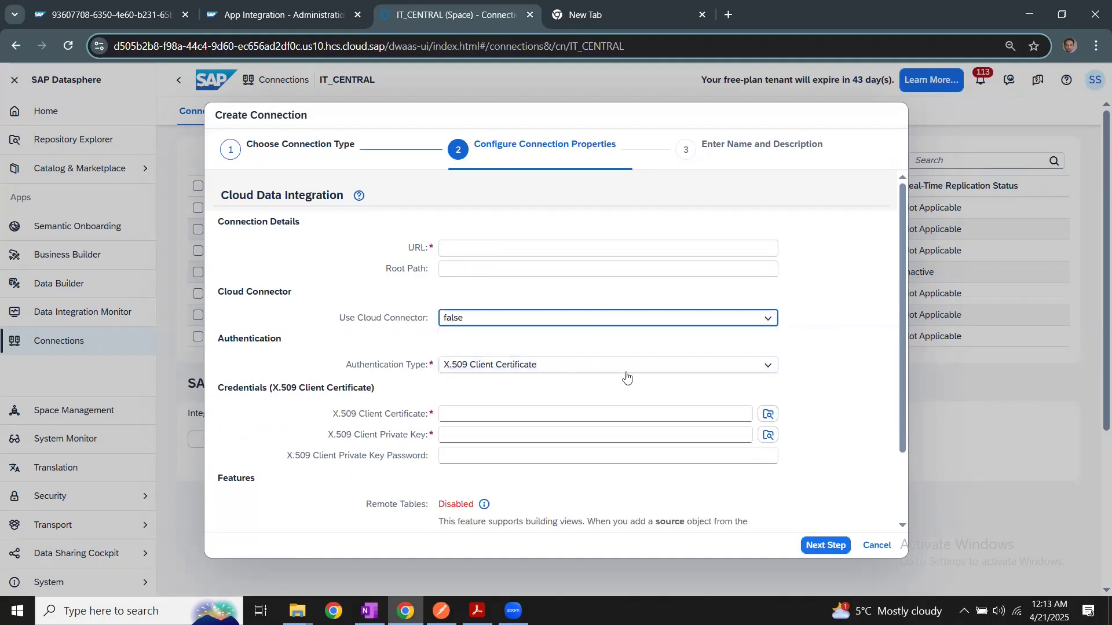
pyautogui.click(640, 371)
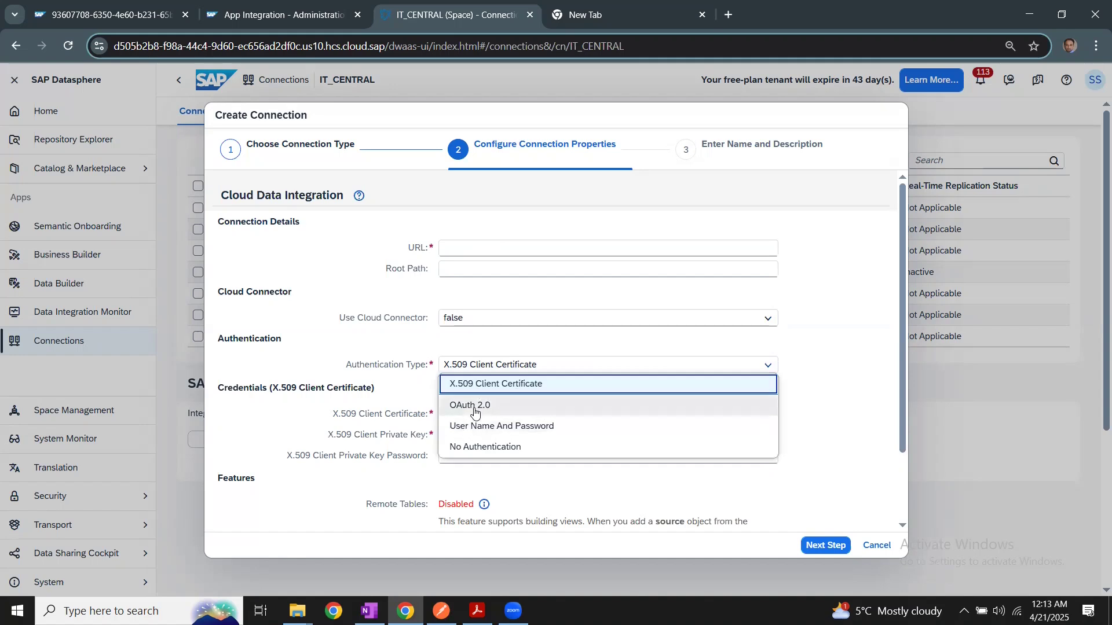
pyautogui.click(473, 407)
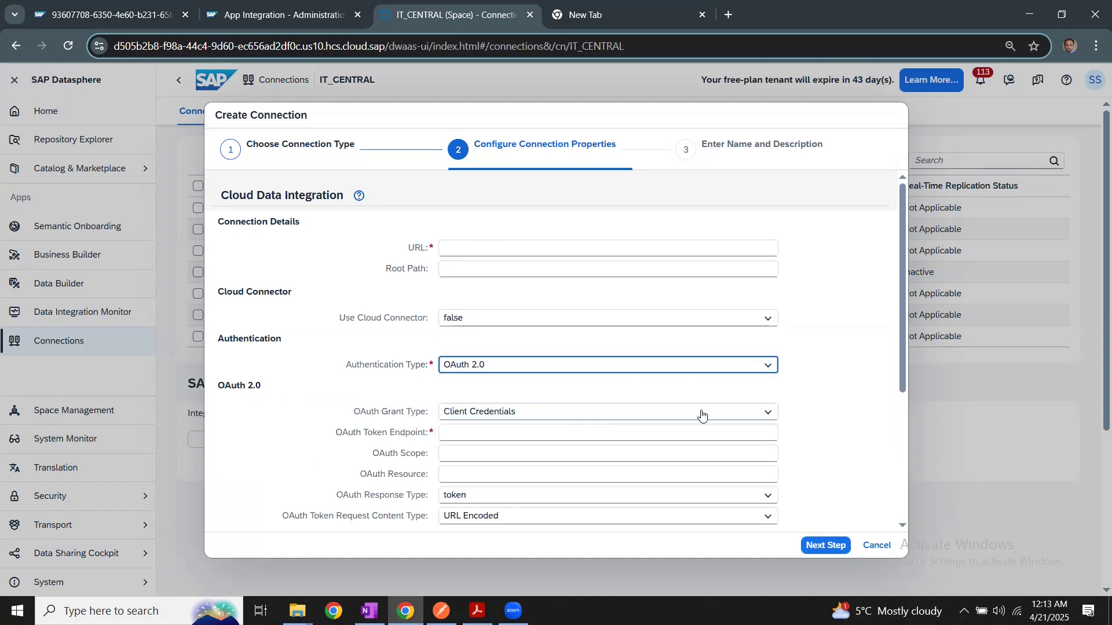
# Step: Check the OAuth token endpoint, client ID and secret fields, then cancel and leave without saving
pyautogui.click(507, 429)
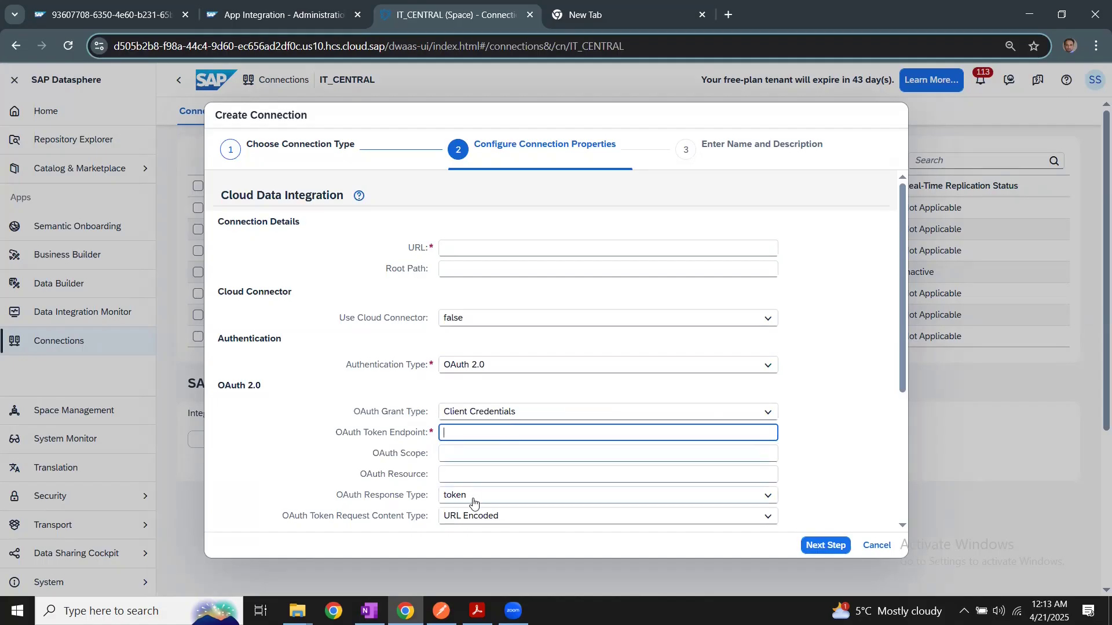
pyautogui.scroll(-3, 466, 481)
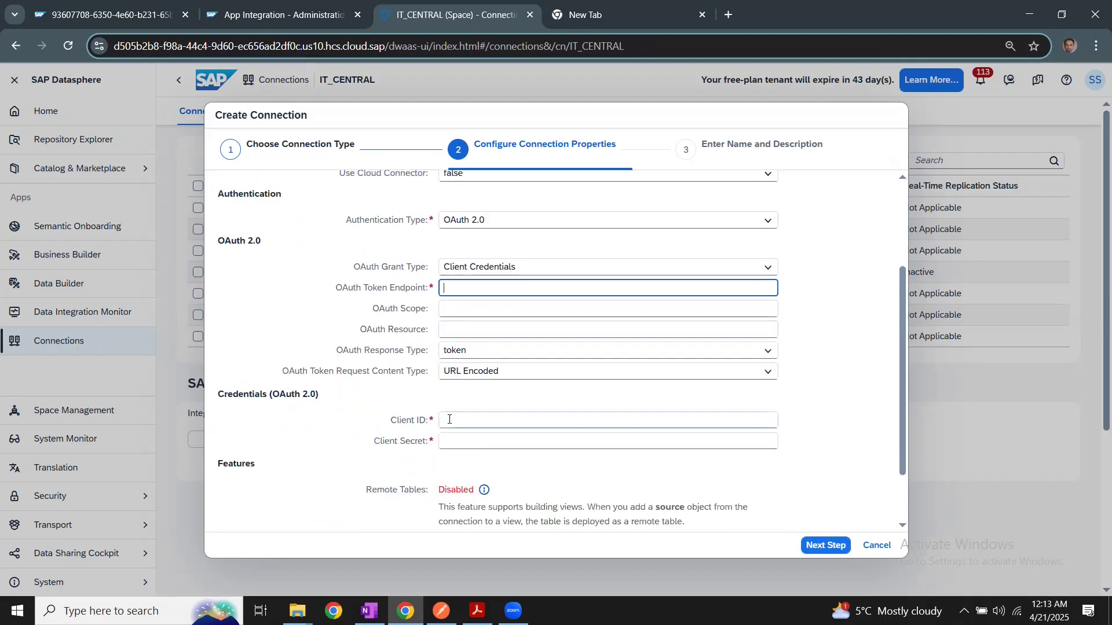
pyautogui.click(469, 426)
pyautogui.click(497, 443)
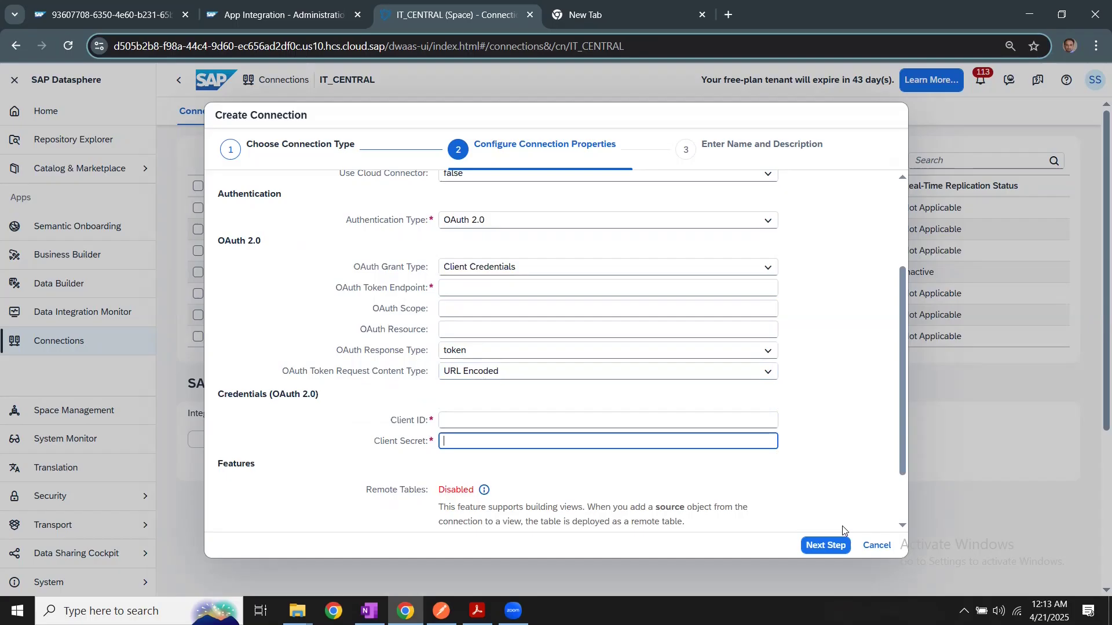
pyautogui.scroll(-2, 846, 527)
pyautogui.click(877, 545)
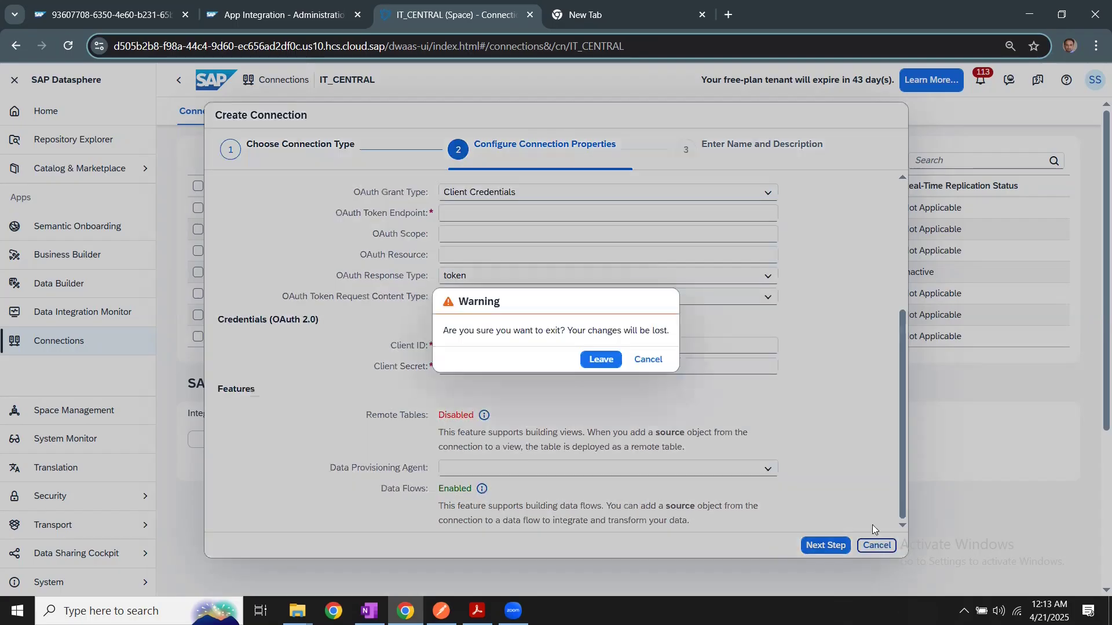
pyautogui.click(611, 361)
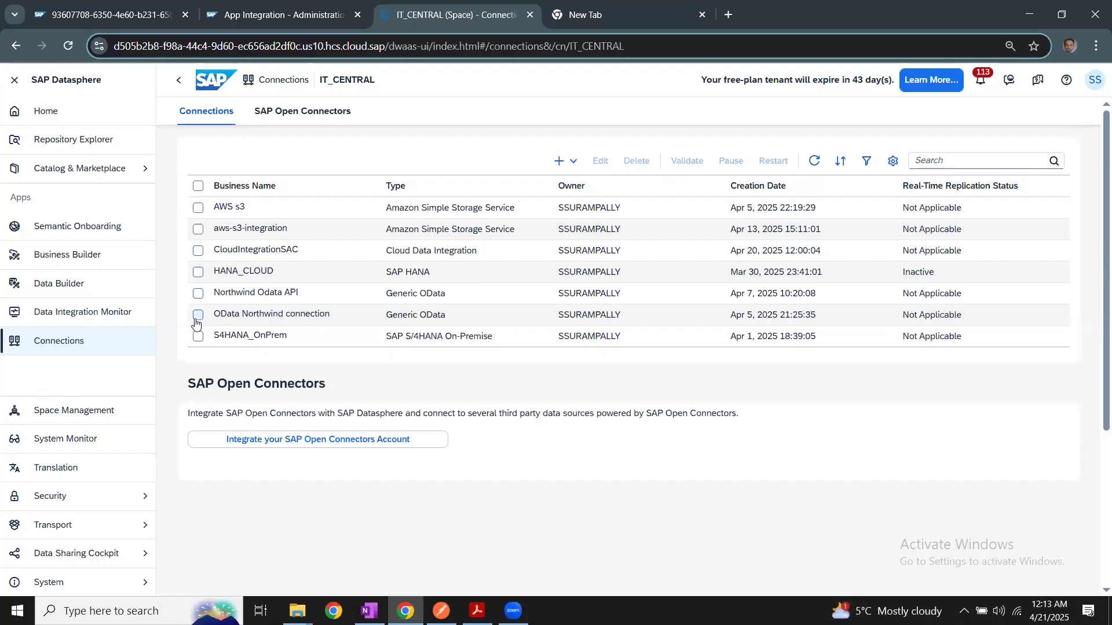
pyautogui.click(198, 250)
pyautogui.click(601, 161)
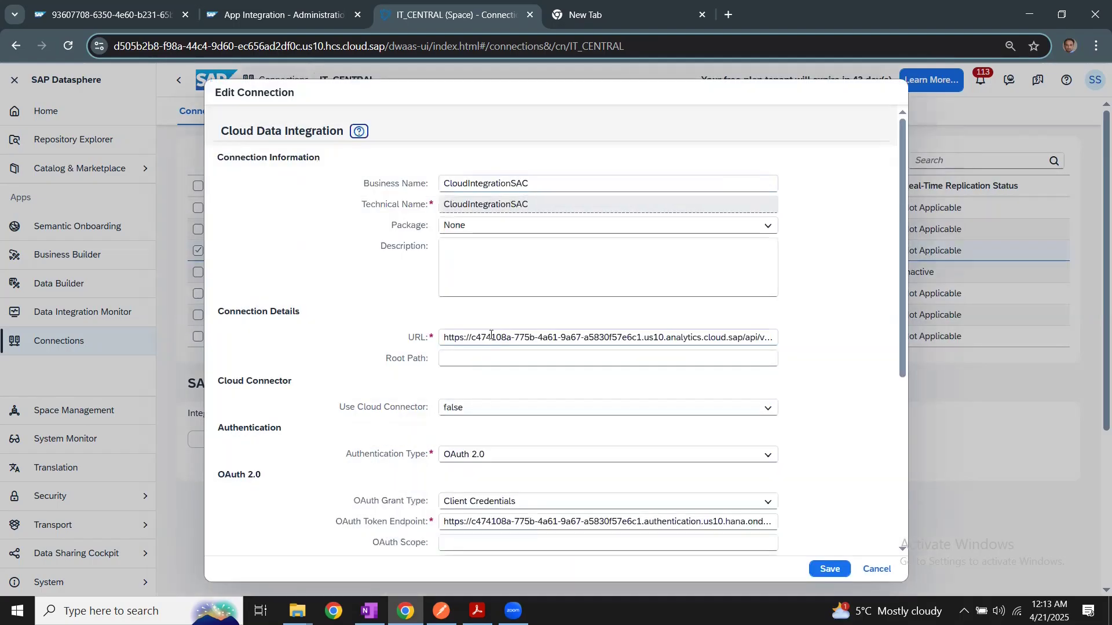
pyautogui.moveTo(489, 335); pyautogui.dragTo(780, 346)
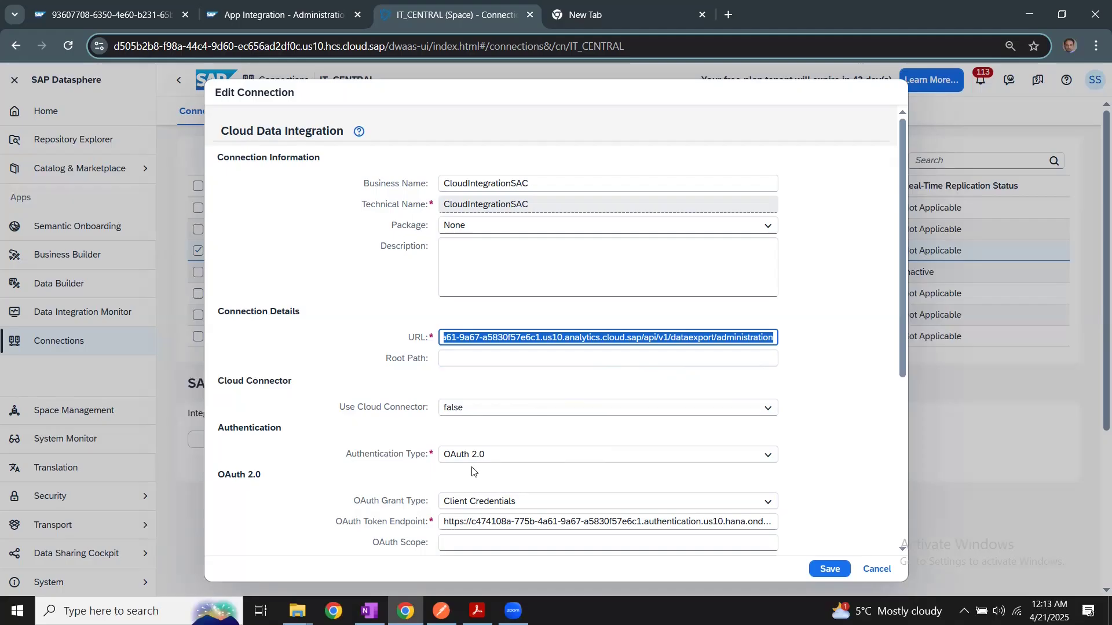
pyautogui.scroll(-3, 565, 503)
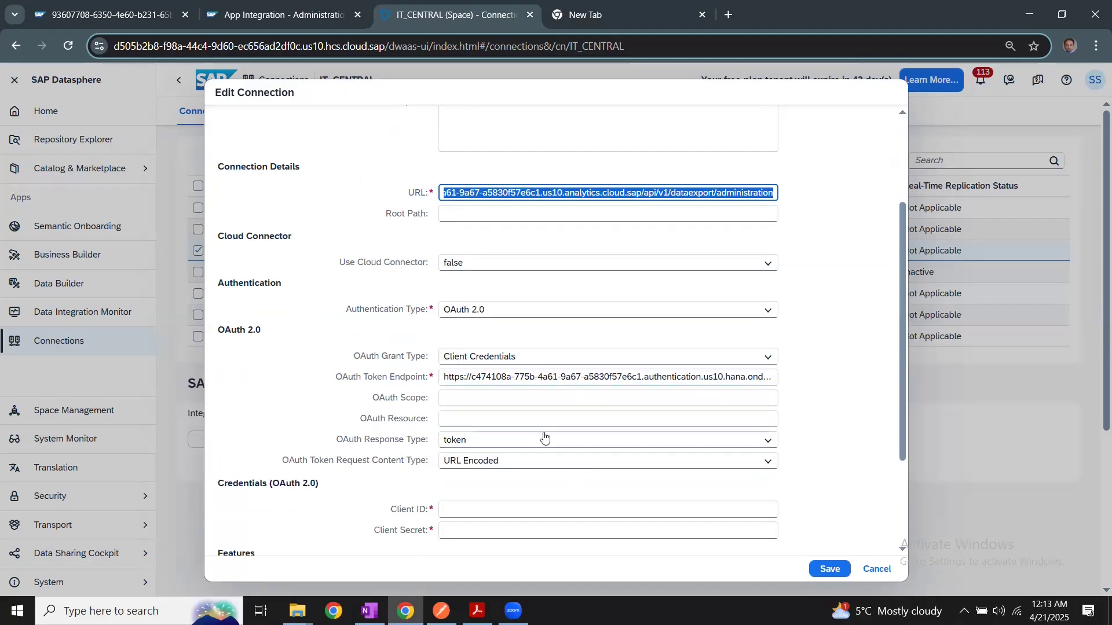
pyautogui.click(876, 570)
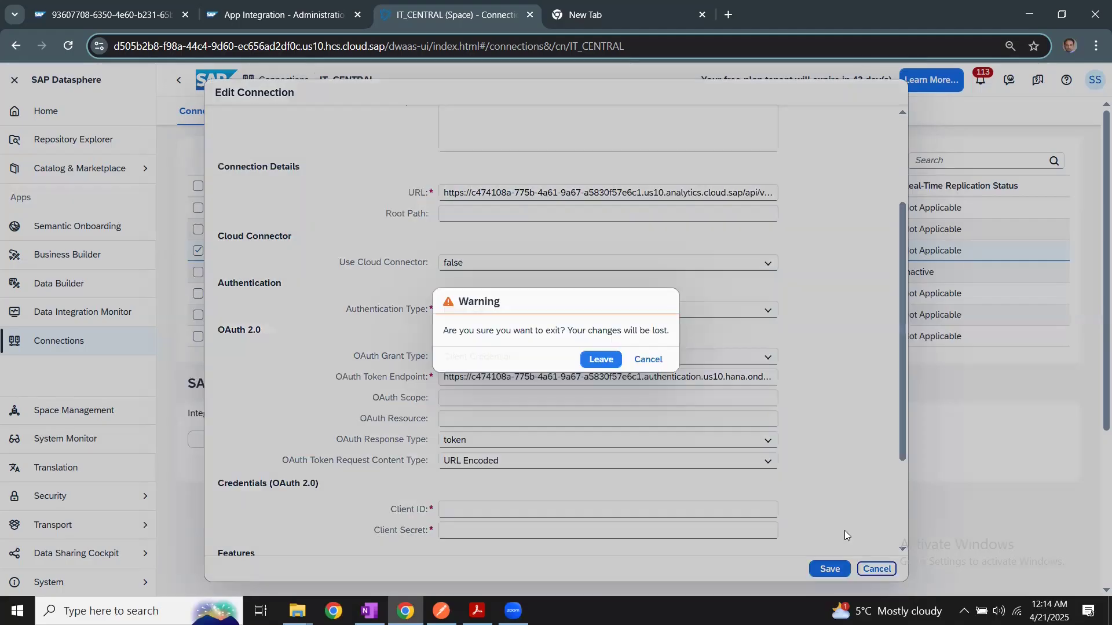
pyautogui.click(648, 360)
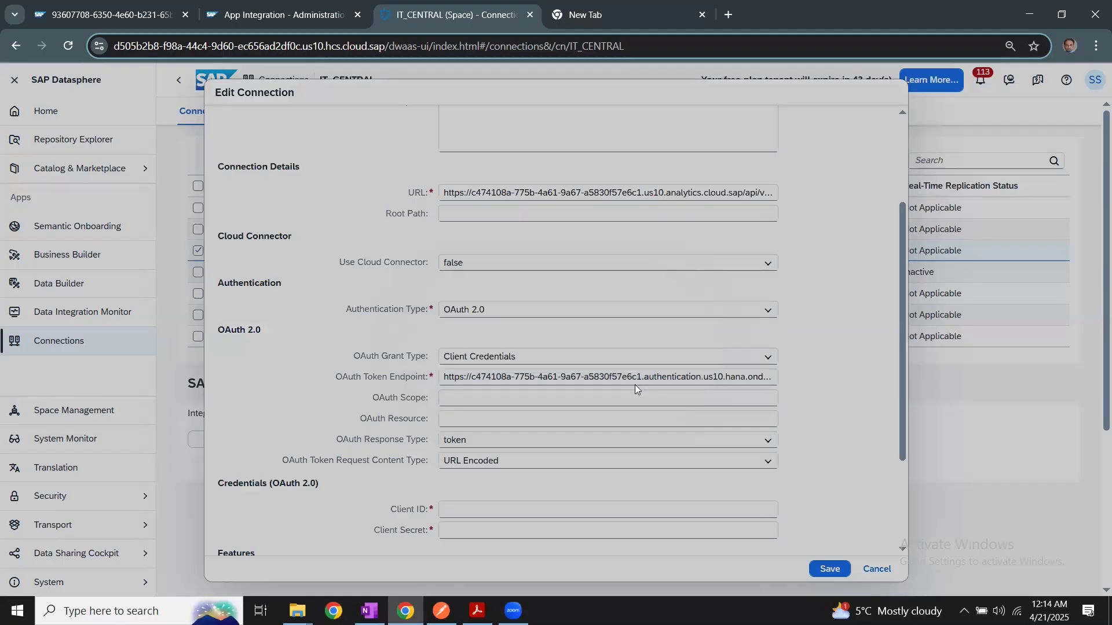
pyautogui.press('Escape')
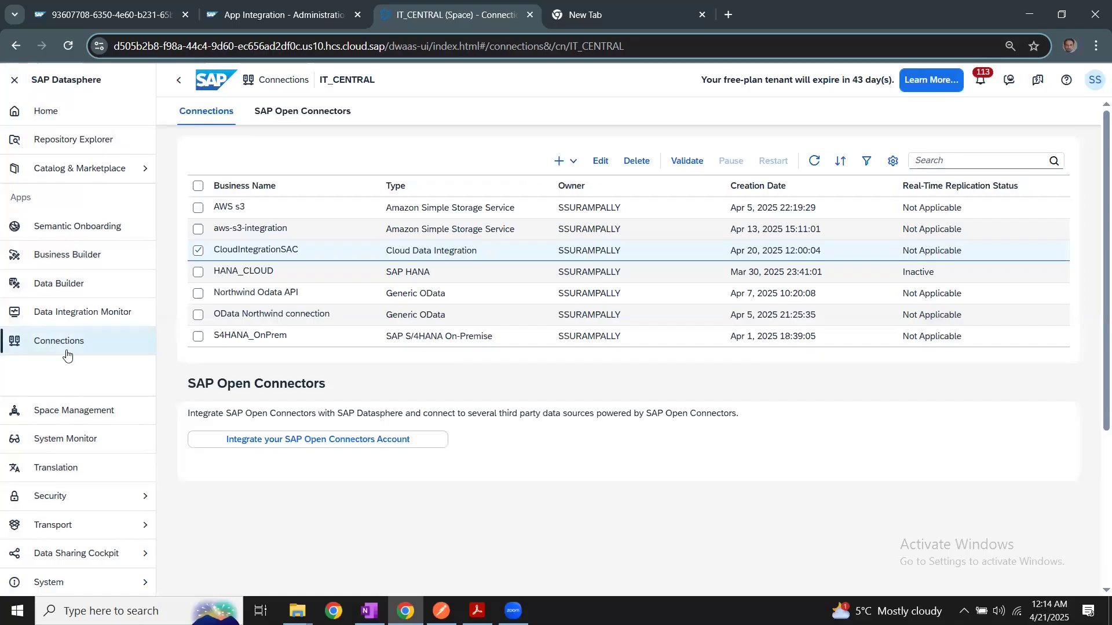
# Step: Create a new data flow from the Data Builder
pyautogui.click(61, 292)
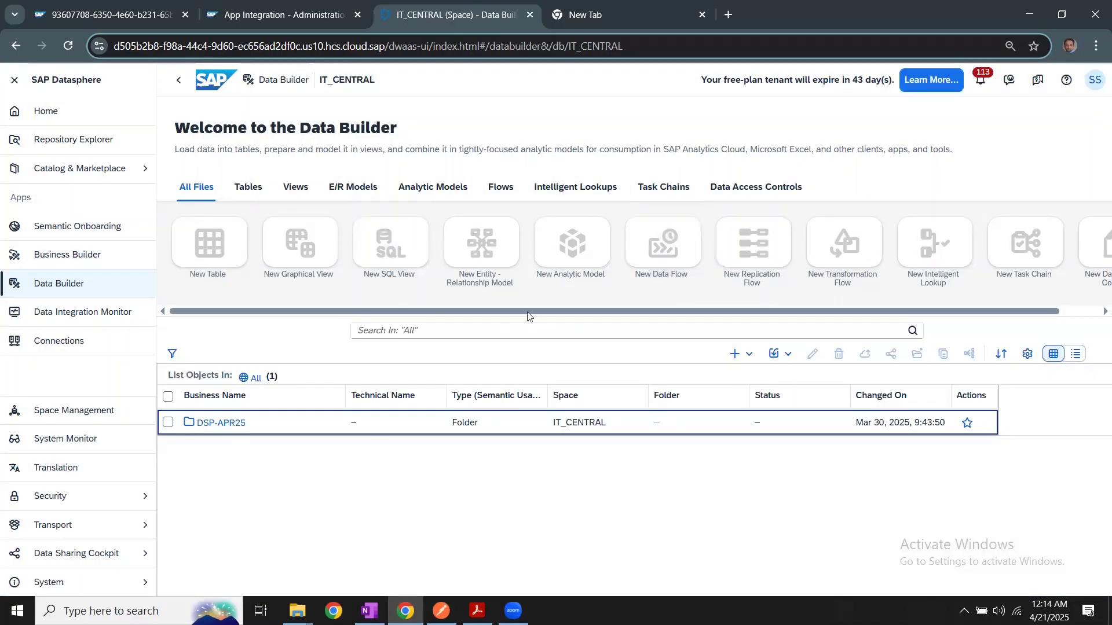
pyautogui.click(750, 355)
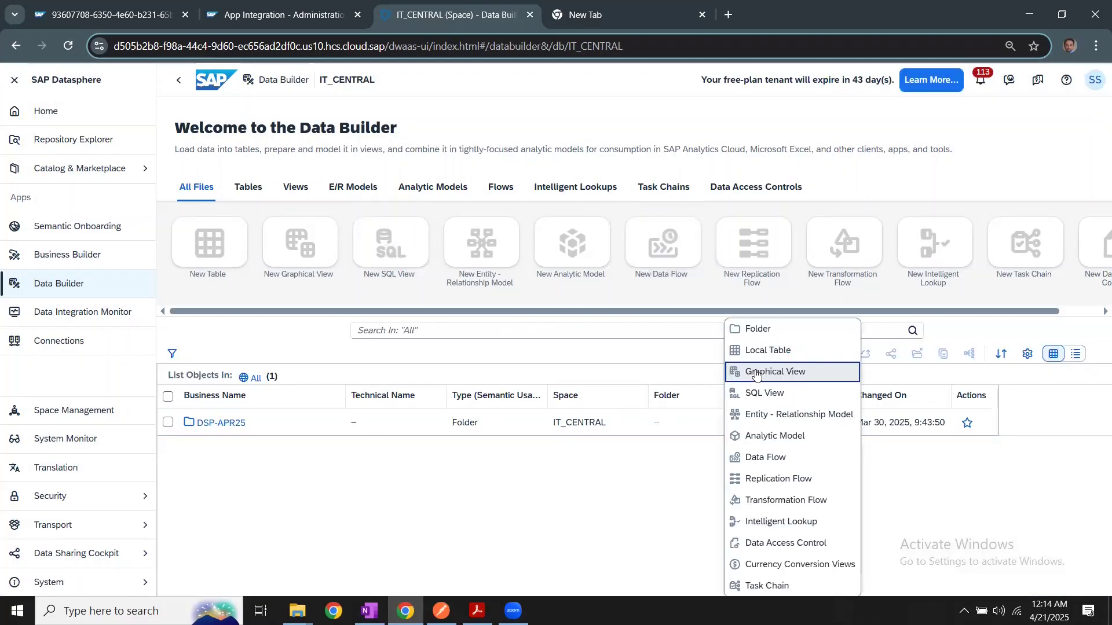
pyautogui.click(771, 457)
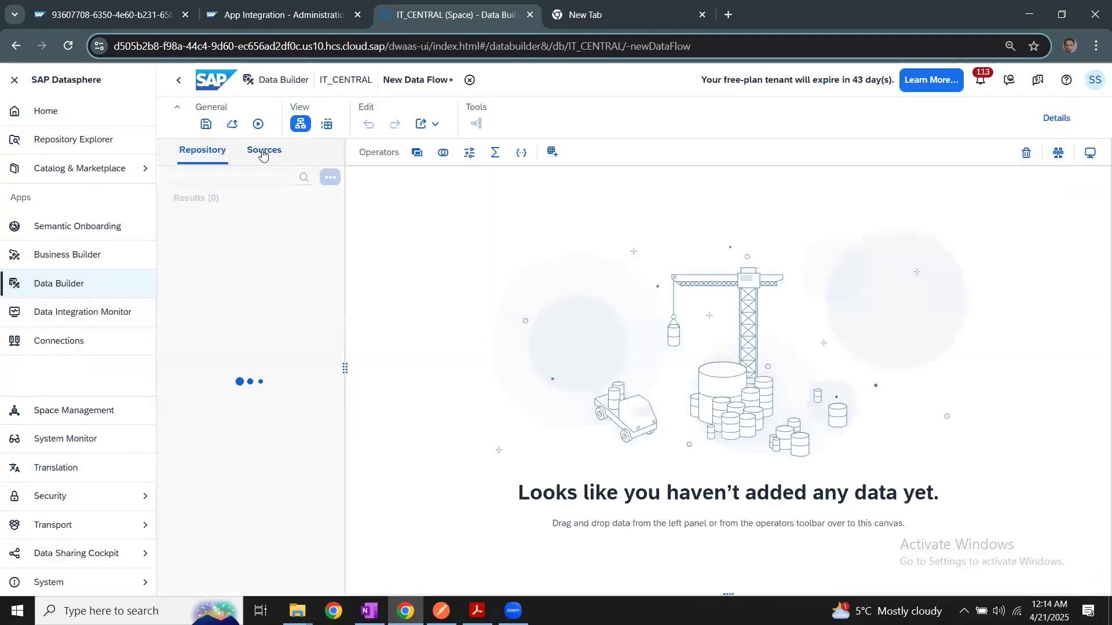
# Step: In Sources, expand Connections > CloudIntegrationSAC > sac - SAC Namespace > Sales_Planning
pyautogui.click(262, 152)
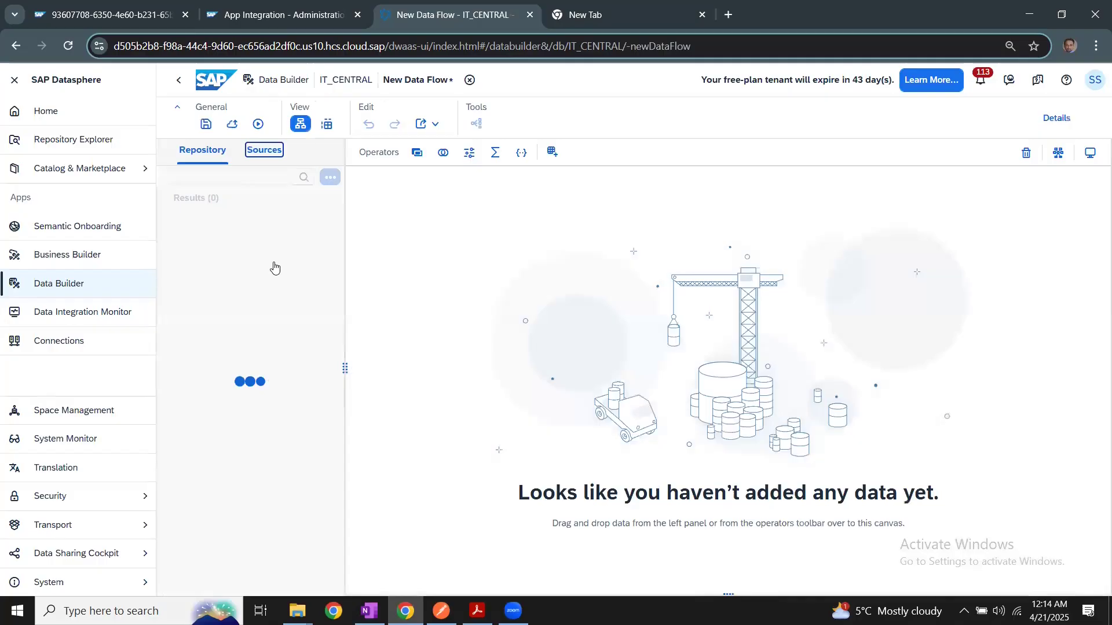
pyautogui.click(167, 202)
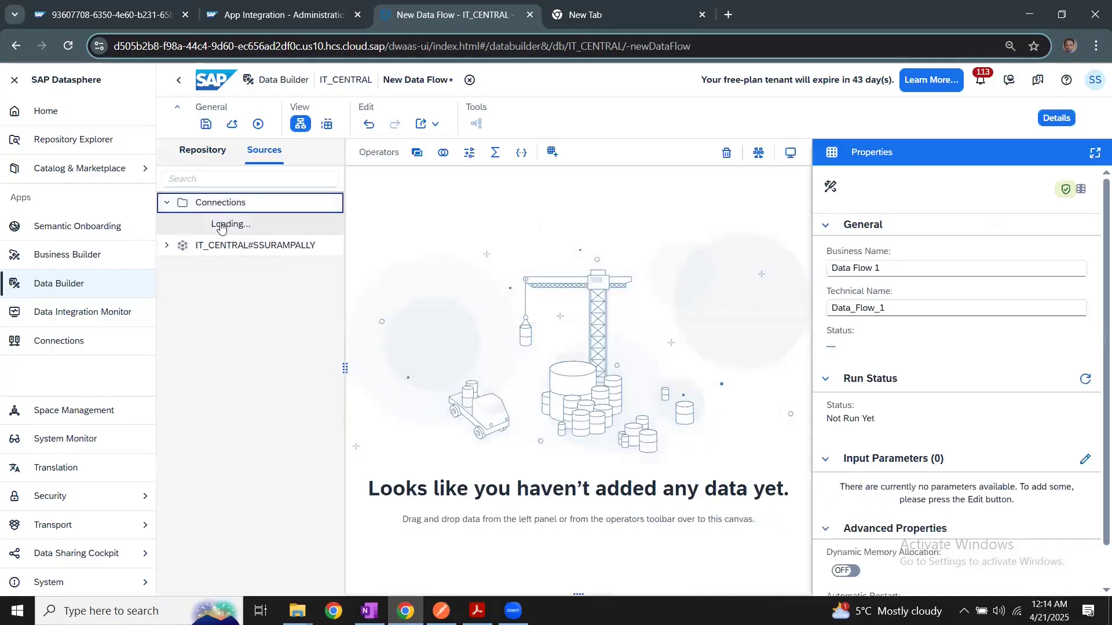
pyautogui.click(232, 248)
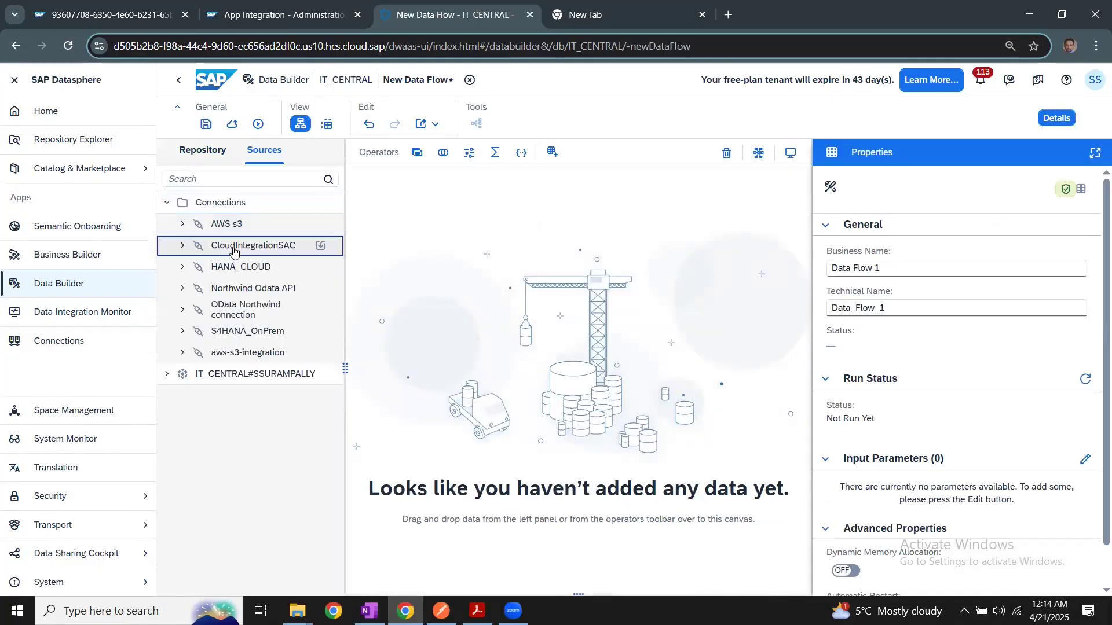
pyautogui.click(182, 246)
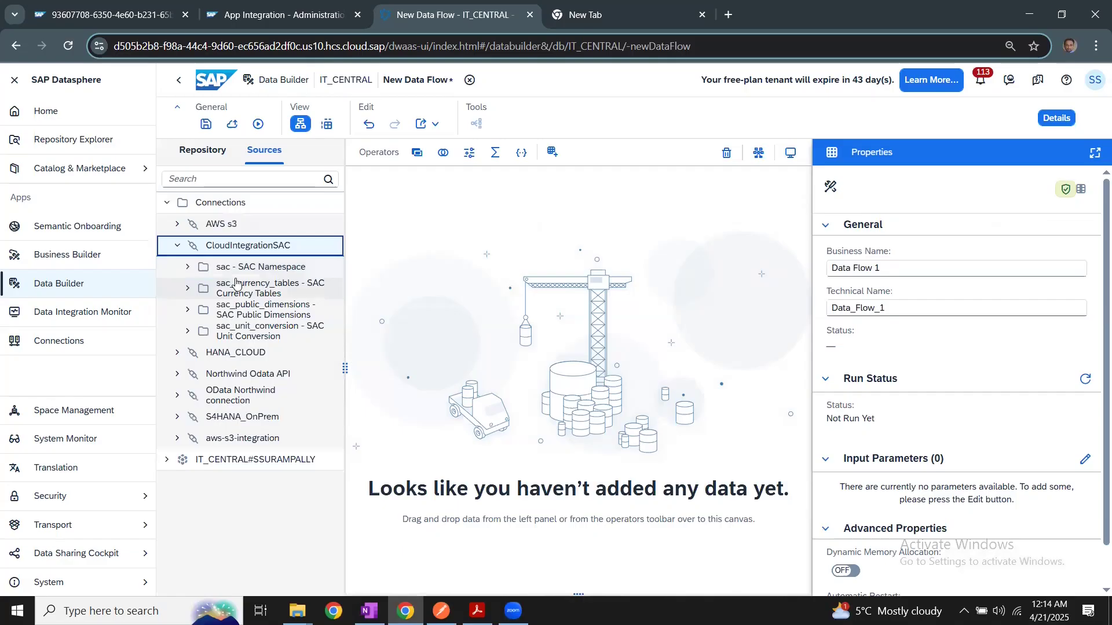
pyautogui.click(187, 267)
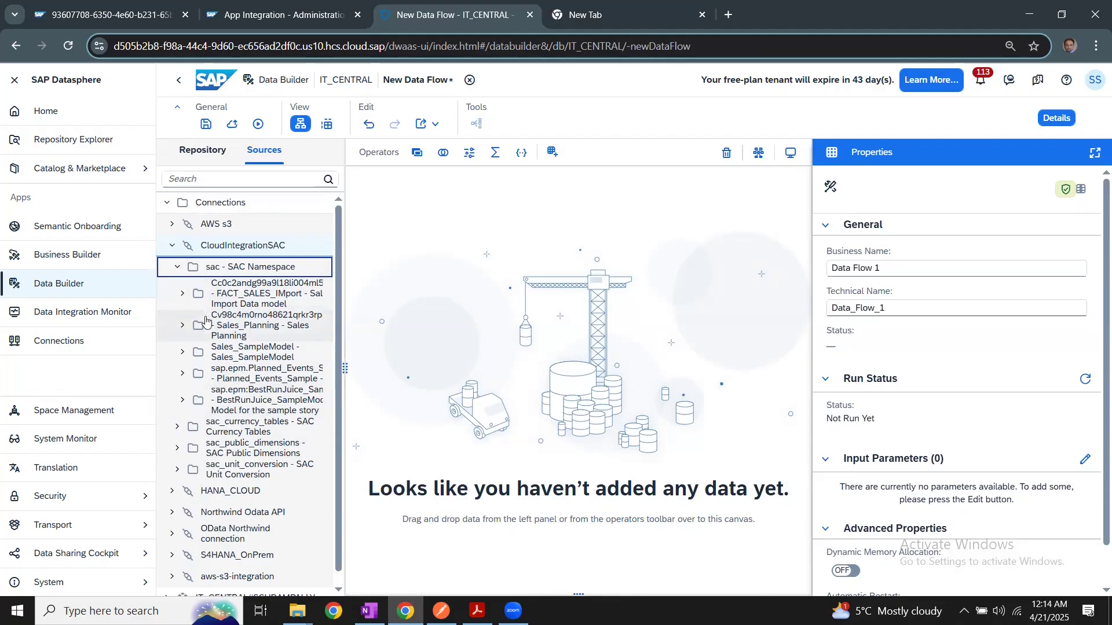
pyautogui.click(181, 328)
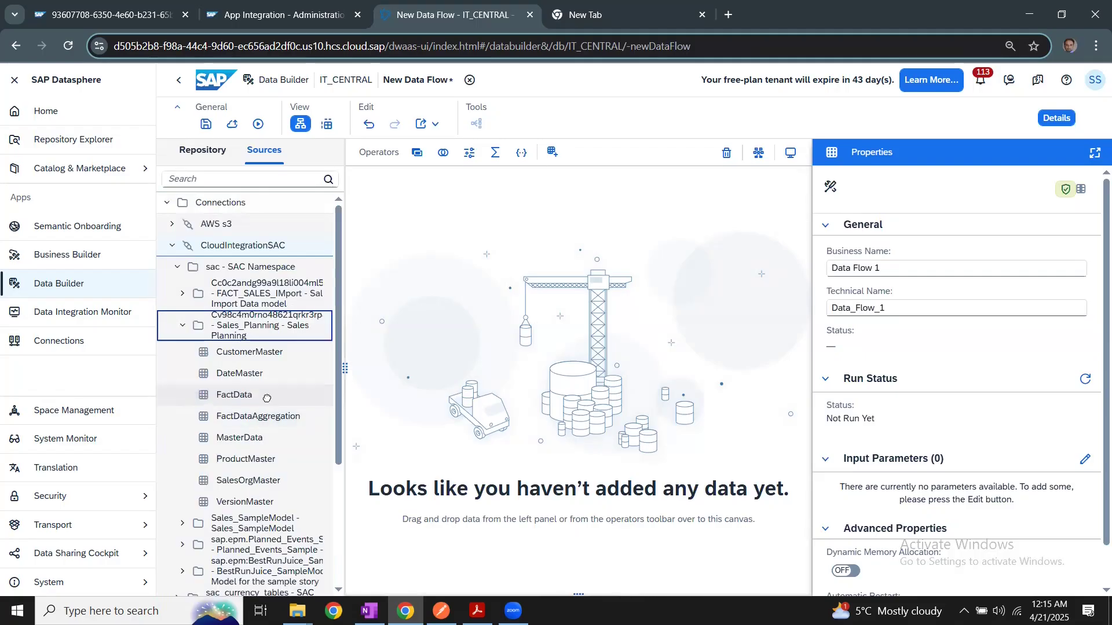
# Step: Drop FactData onto the canvas and preview its AMER, APJ and EMEA rows in an enlarged panel
pyautogui.moveTo(266, 398); pyautogui.dragTo(484, 329)
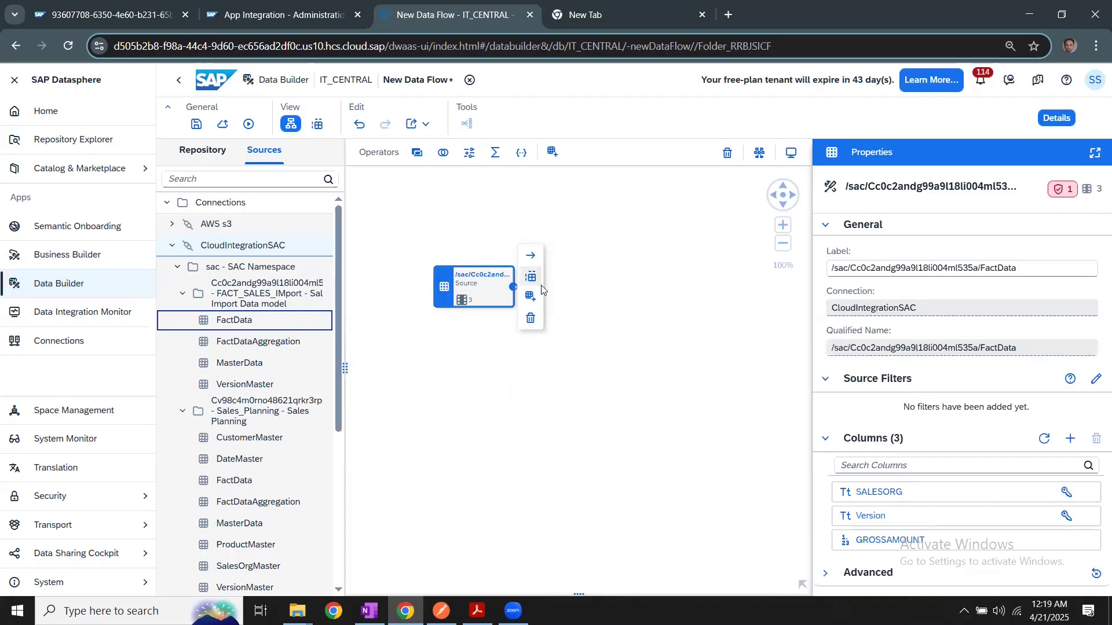
pyautogui.click(538, 283)
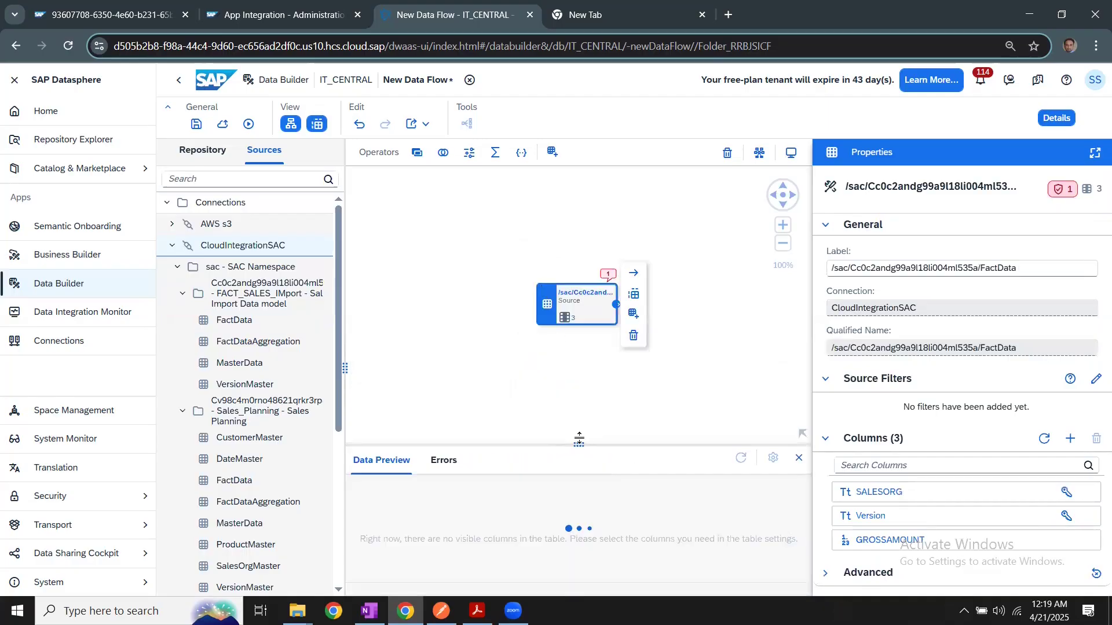
pyautogui.moveTo(579, 440); pyautogui.dragTo(579, 364)
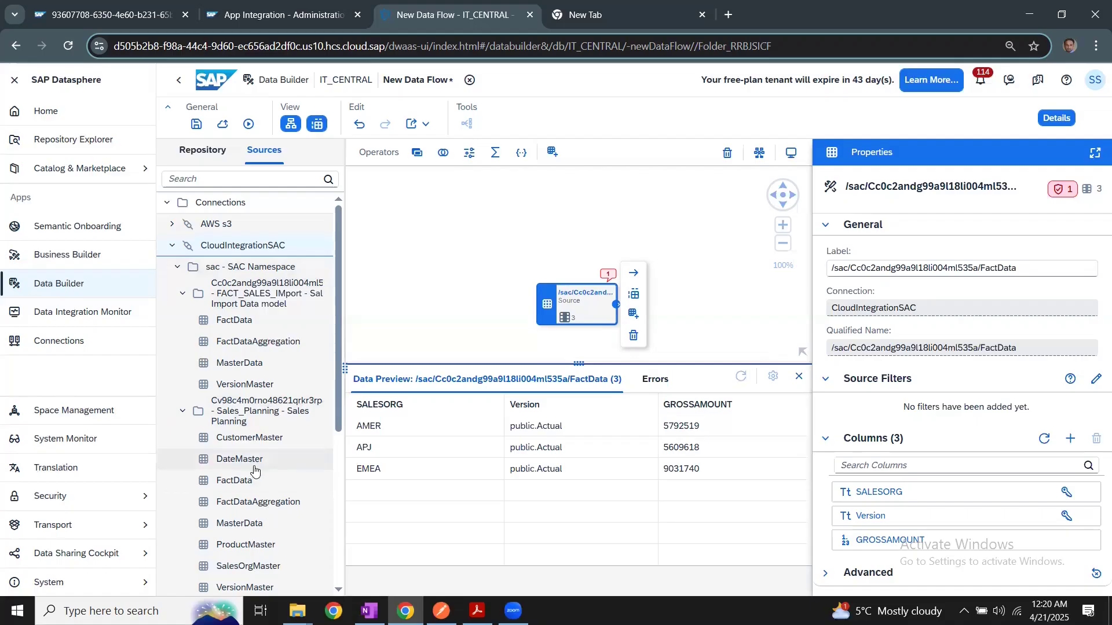
pyautogui.scroll(-5, 254, 472)
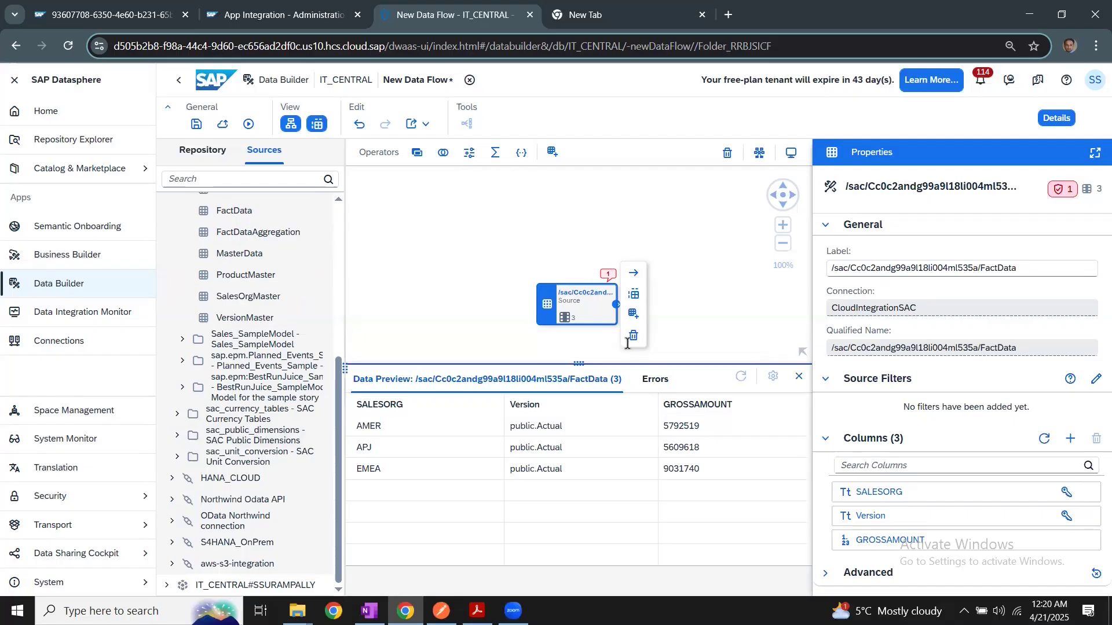
# Step: Return to the Acrobat PDF showing the four Datasphere–SAC integration paths
pyautogui.hotkey('alt', 'Tab')
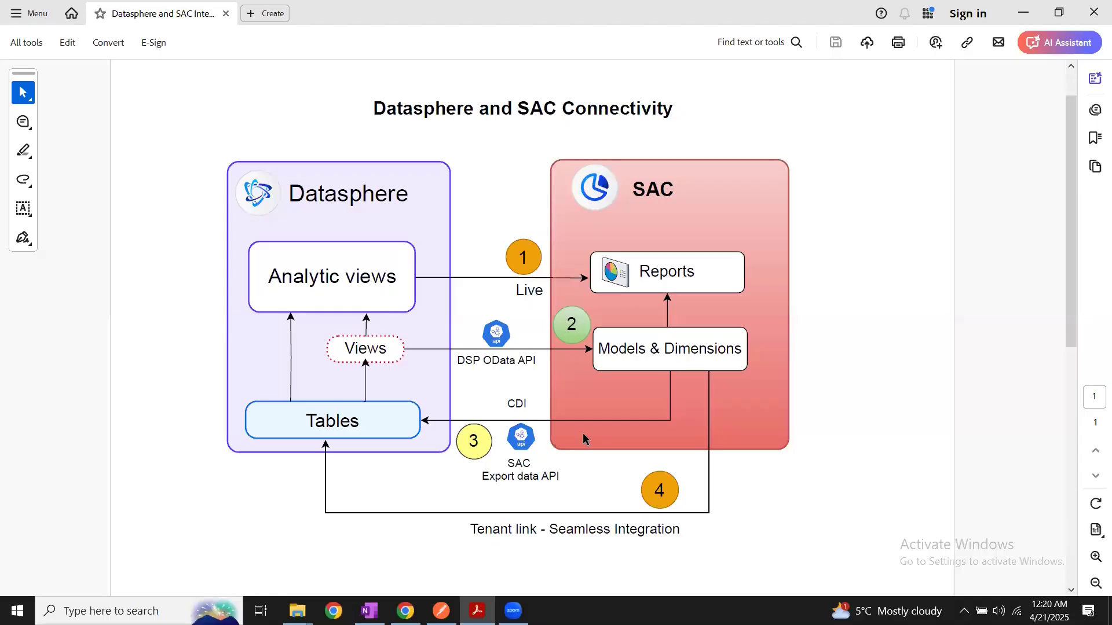